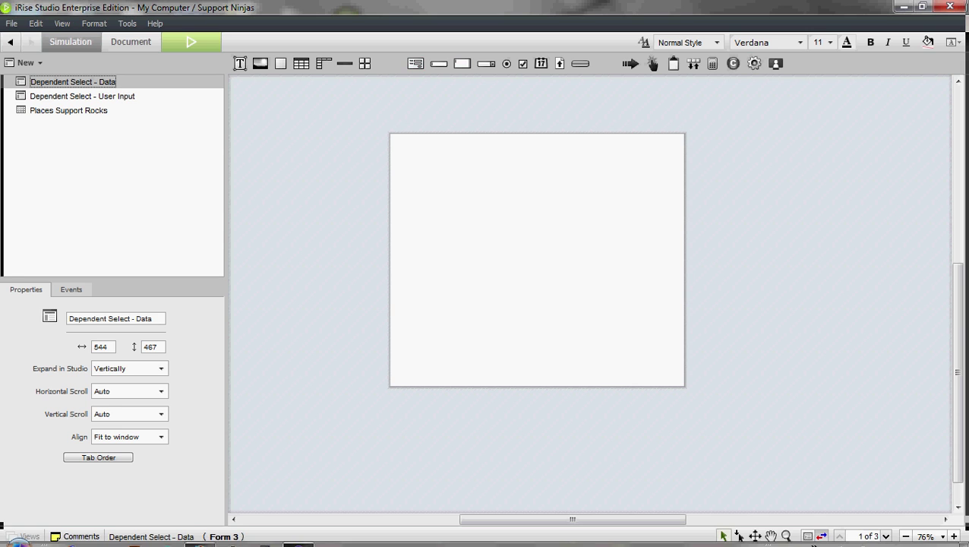
Place a form at about X 50, Y 45 on the page and add two select lists inside it, one above the other.
click(416, 158)
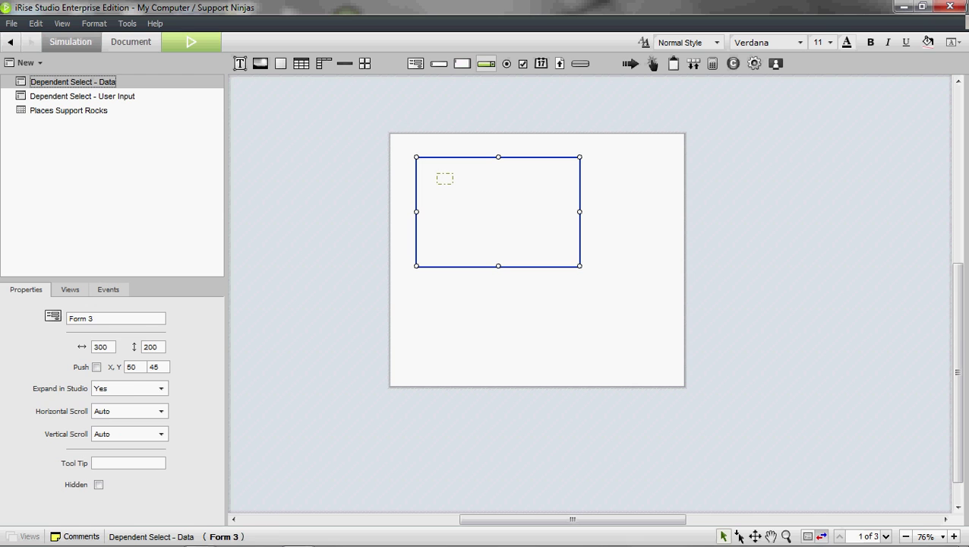
click(433, 171)
click(486, 64)
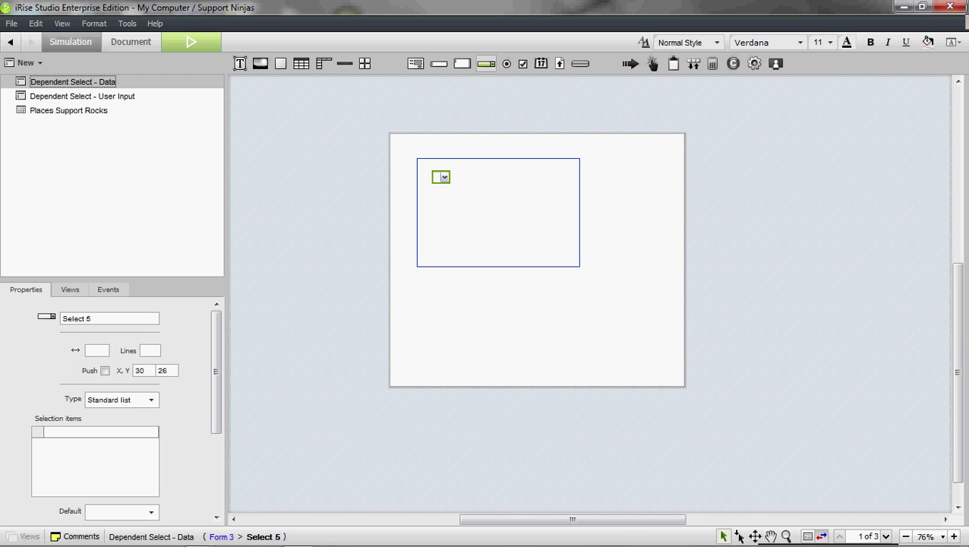
click(433, 223)
Make the upper select list a dynamic list with the directive "Pick One".
click(440, 177)
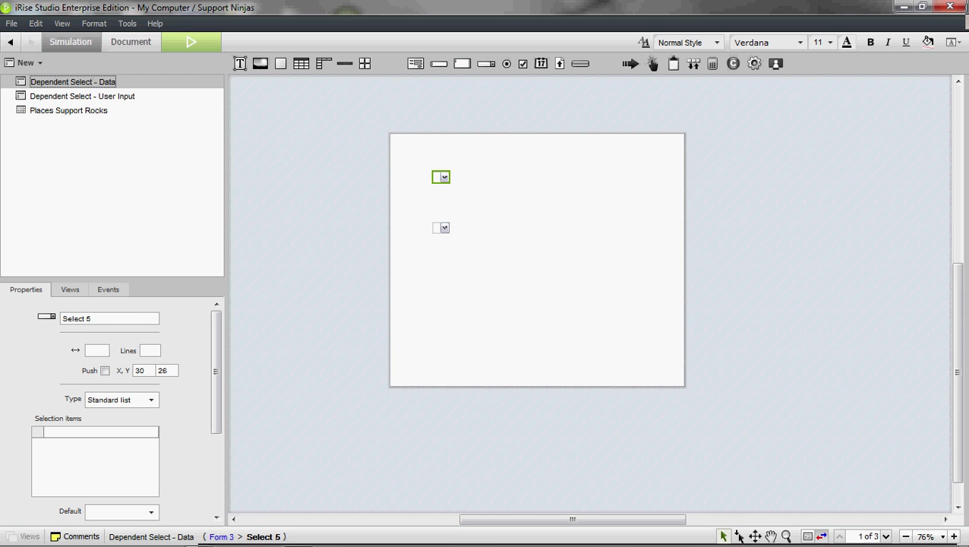
click(151, 399)
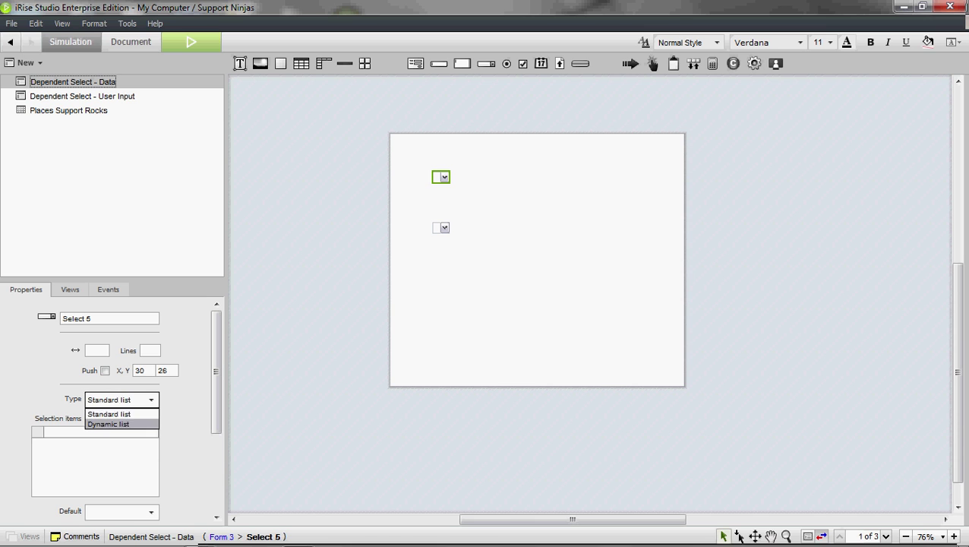
click(114, 424)
click(116, 418)
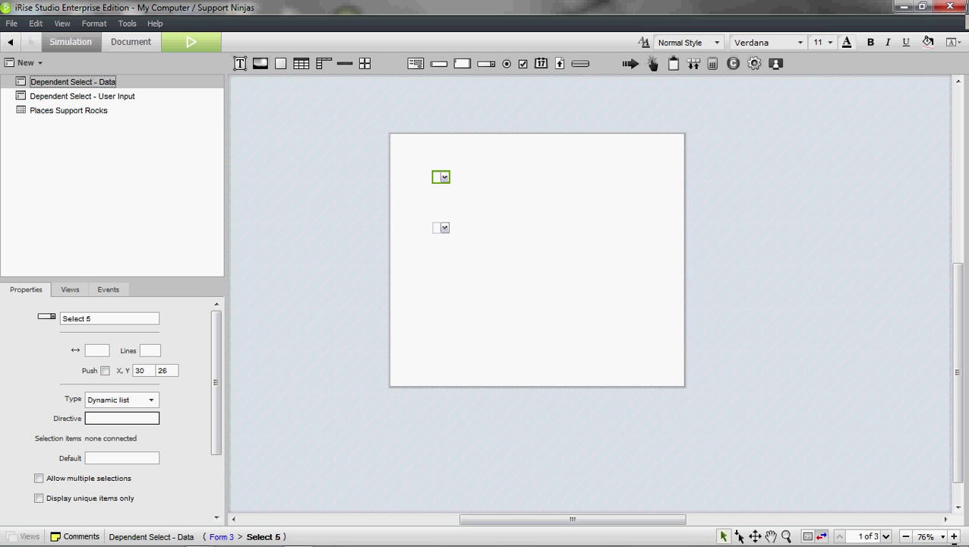
text(Pick One)
key(Tab)
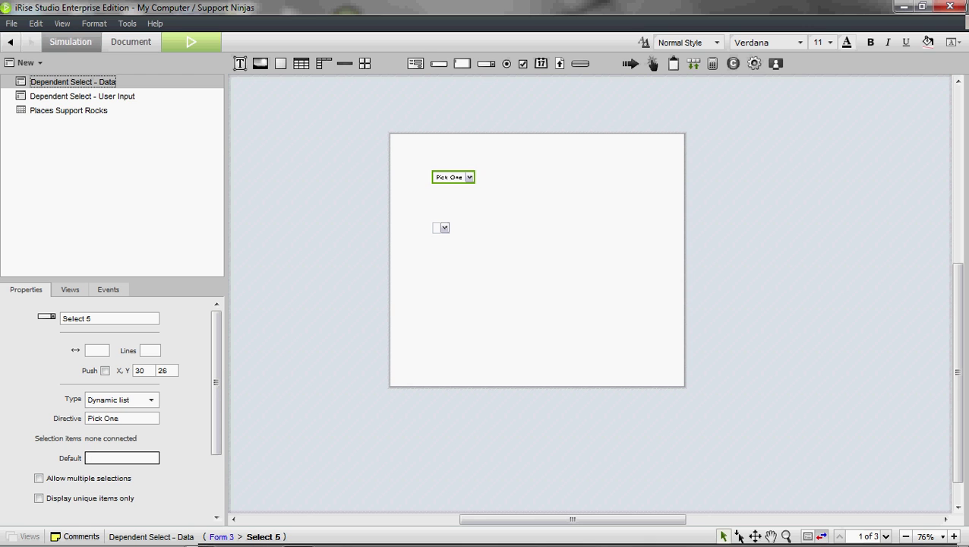
Add a Get Record action for the Places Support Rocks datasheet and connect its State field to the Pick One select list.
click(694, 63)
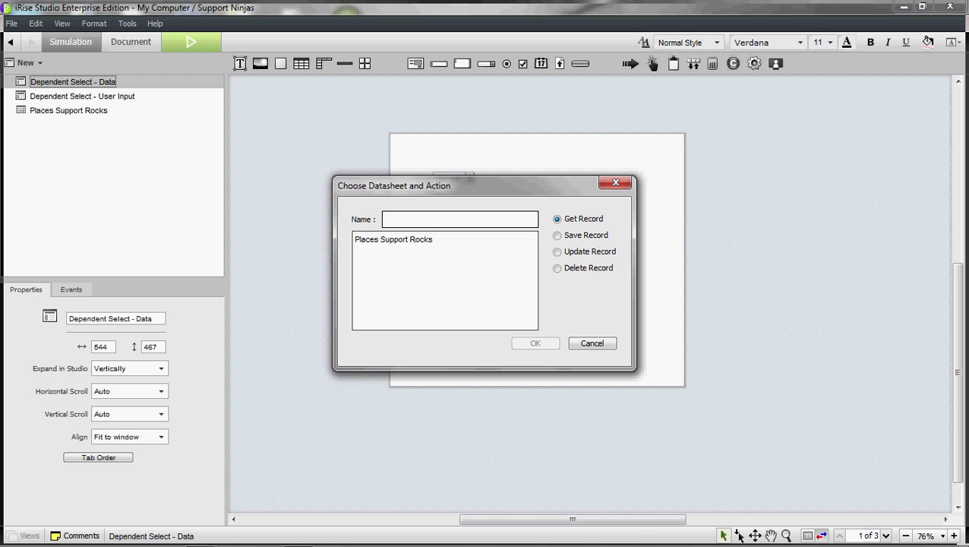
click(394, 239)
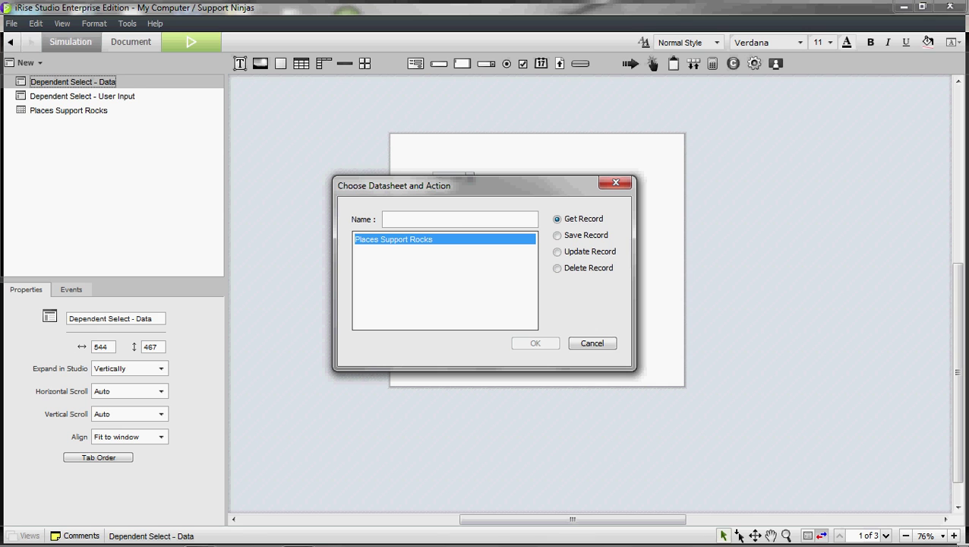
key(Return)
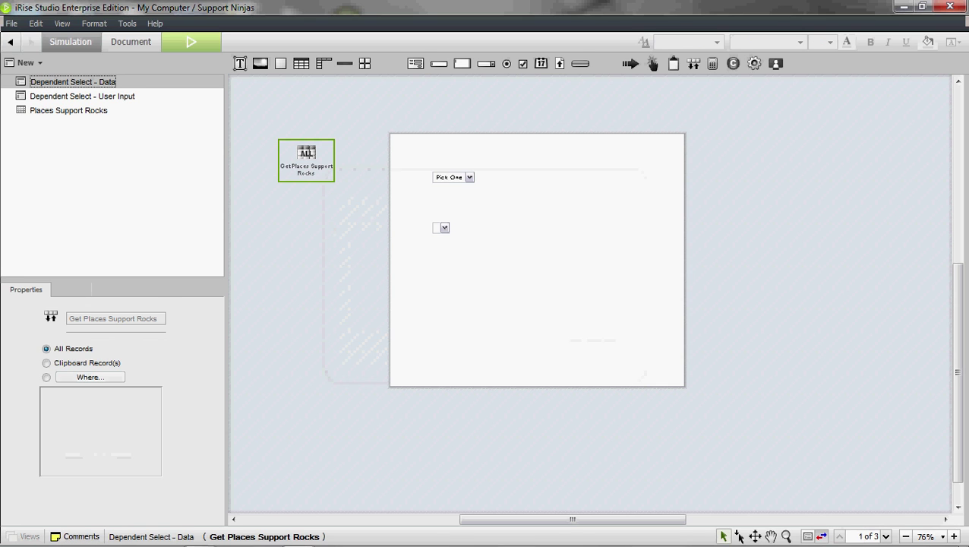
drag(310, 152, 443, 183)
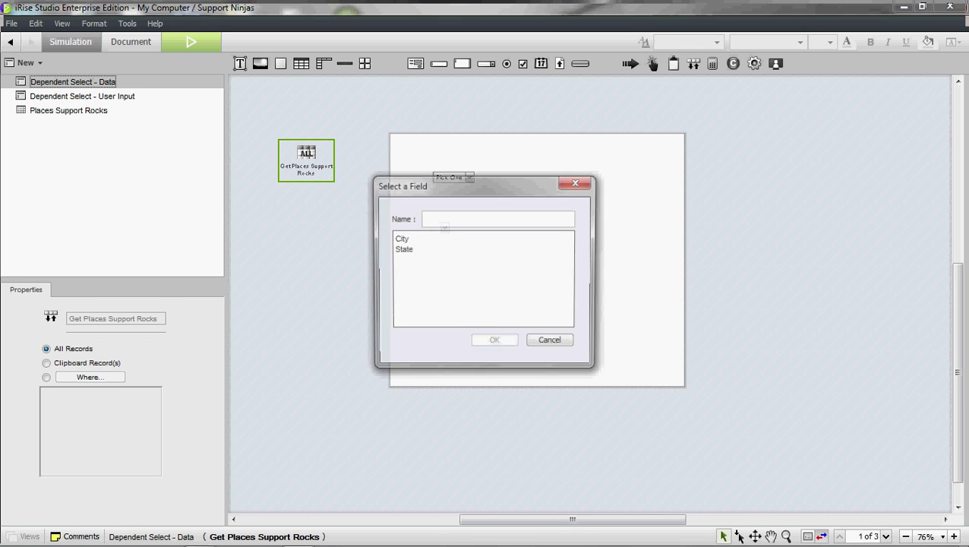
click(422, 249)
key(Return)
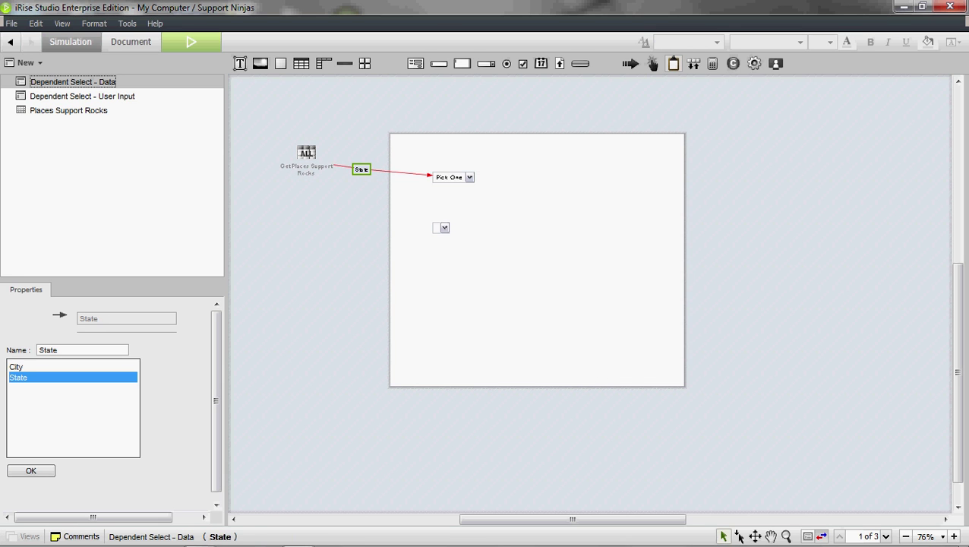
Place a clipboard above the page and send the Pick One list's State field to it.
click(395, 112)
drag(395, 110, 388, 107)
drag(454, 177, 385, 105)
click(429, 129)
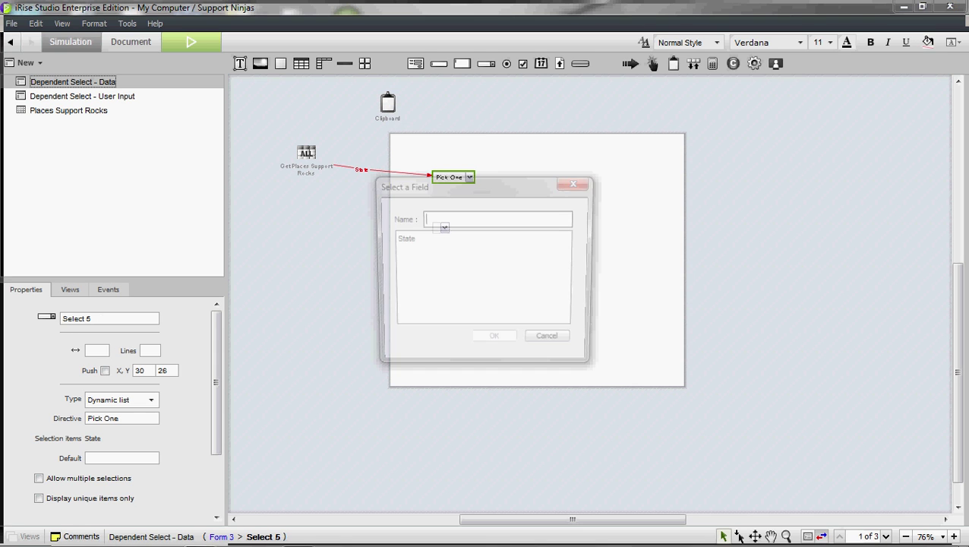
click(403, 239)
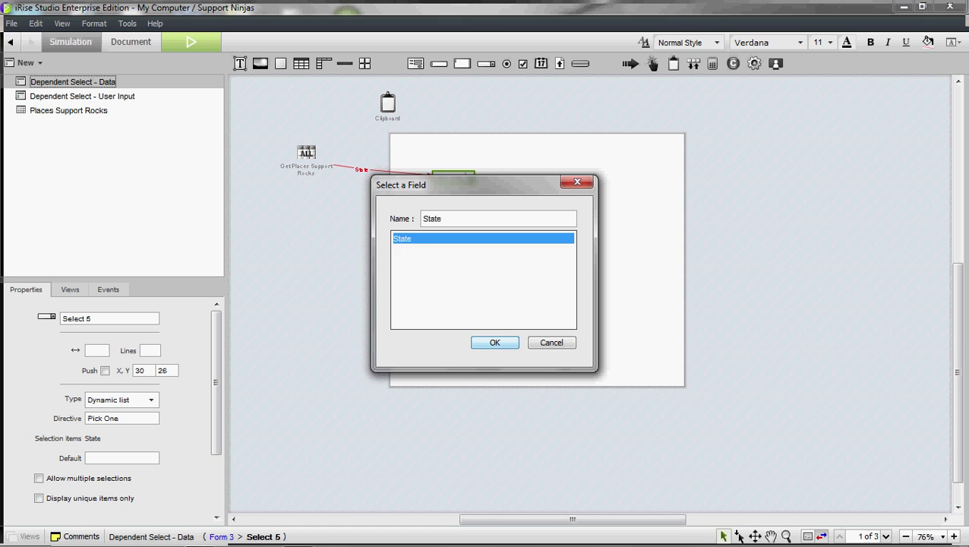
click(495, 343)
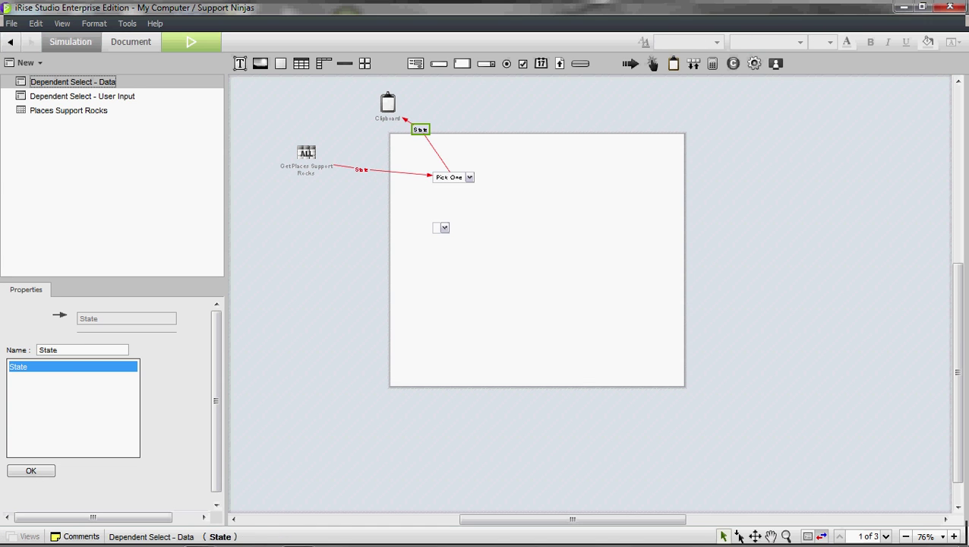
Add a second clipboard above the page and feed its State field back into the Pick One list.
drag(673, 64, 453, 177)
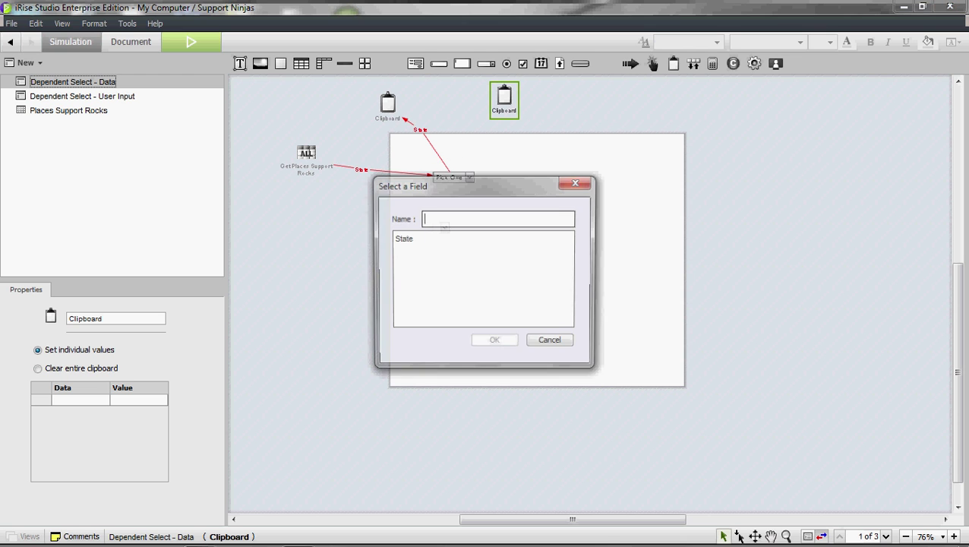
click(401, 238)
key(Return)
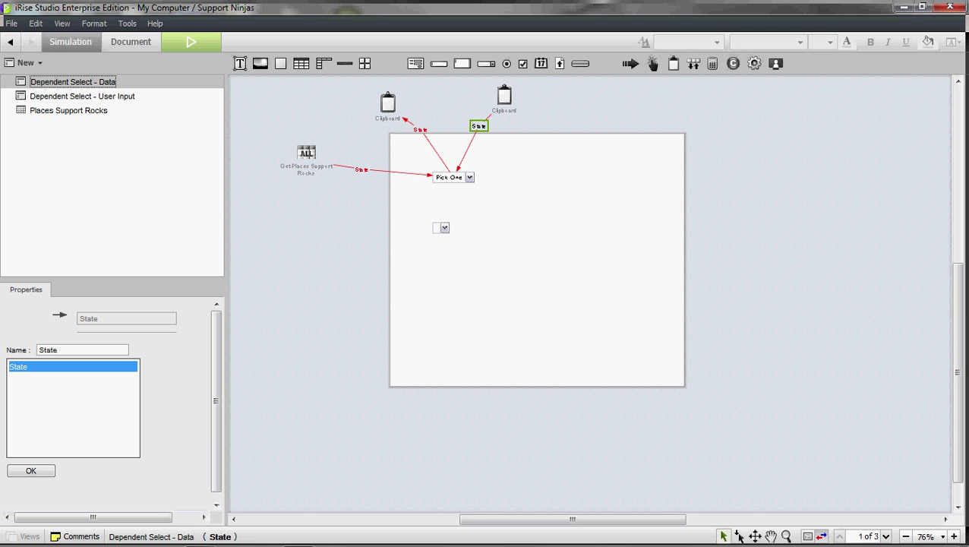
drag(479, 126, 467, 114)
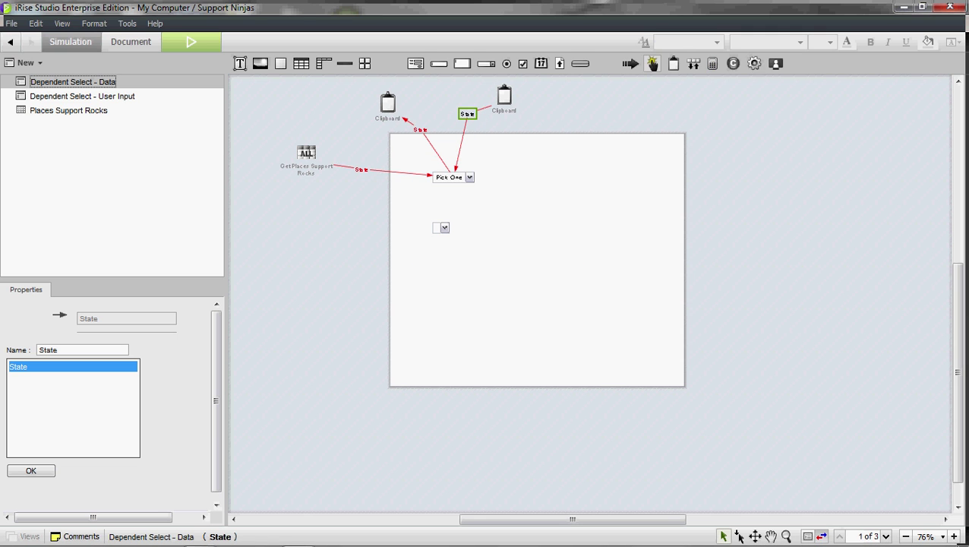
Add a Submit form page action beside the page, below the Get Record action.
click(651, 64)
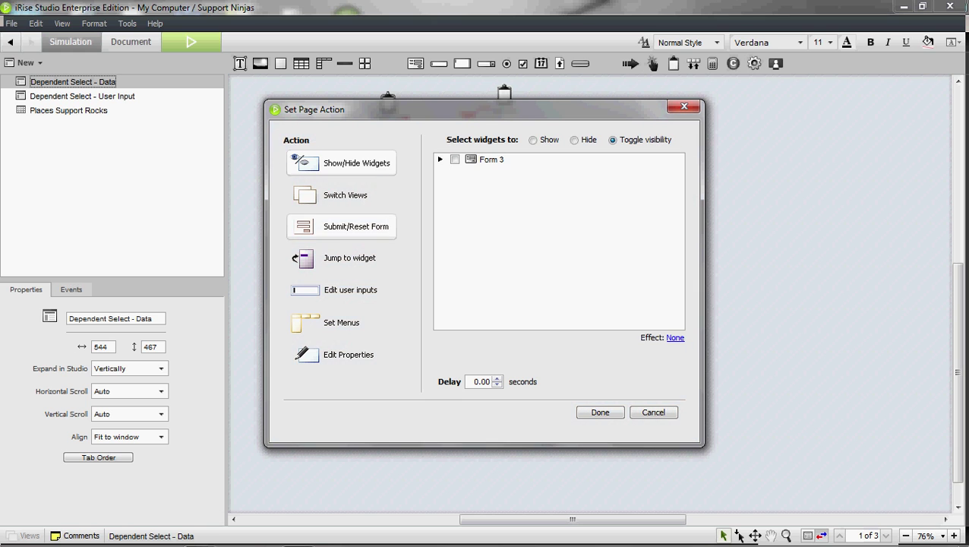
click(355, 226)
click(600, 412)
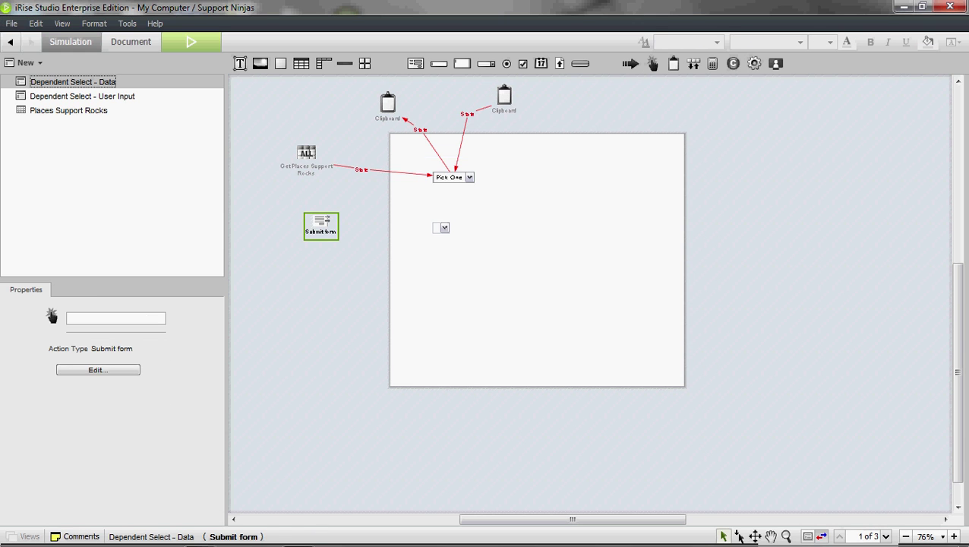
Connect the Pick One list to the Submit form action and move that event to On change.
drag(453, 177, 321, 221)
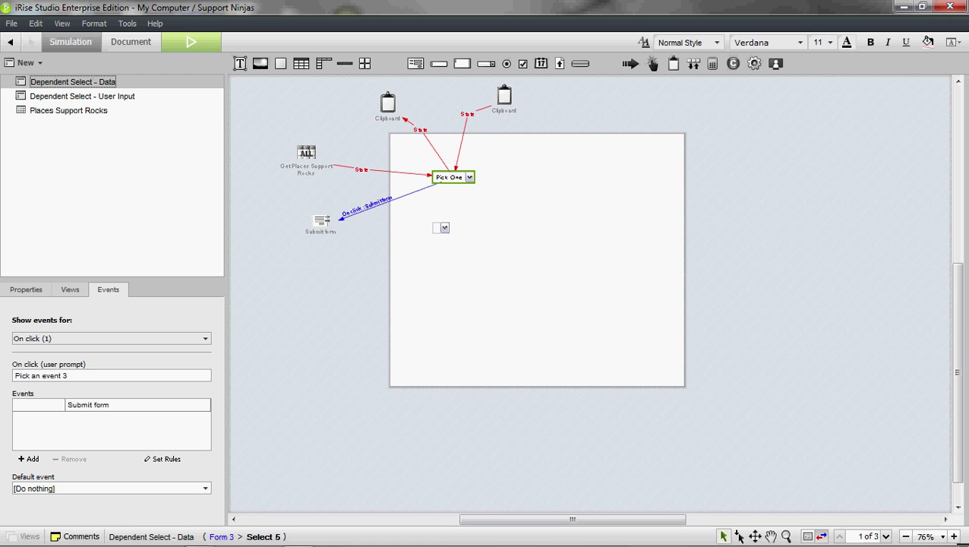
right_click(358, 213)
mouse_move(404, 238)
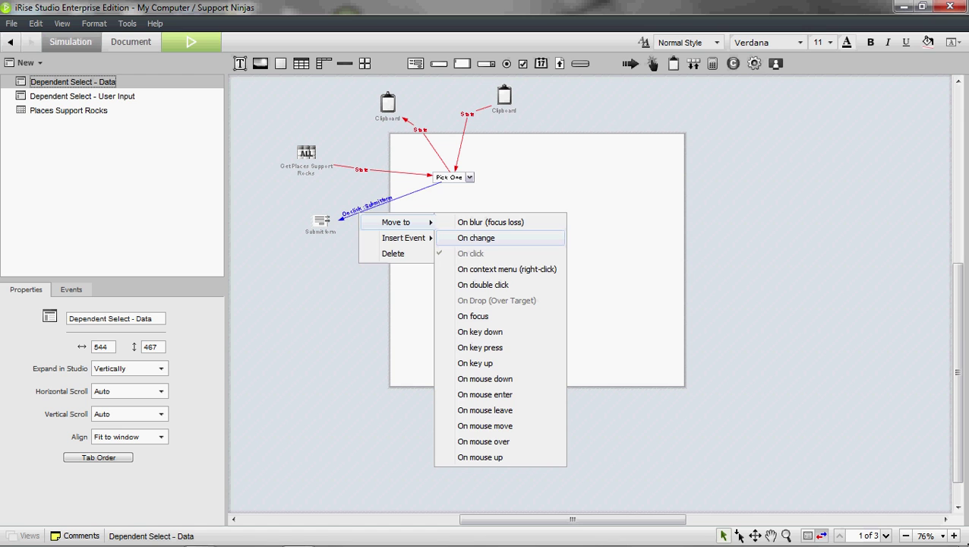
click(476, 238)
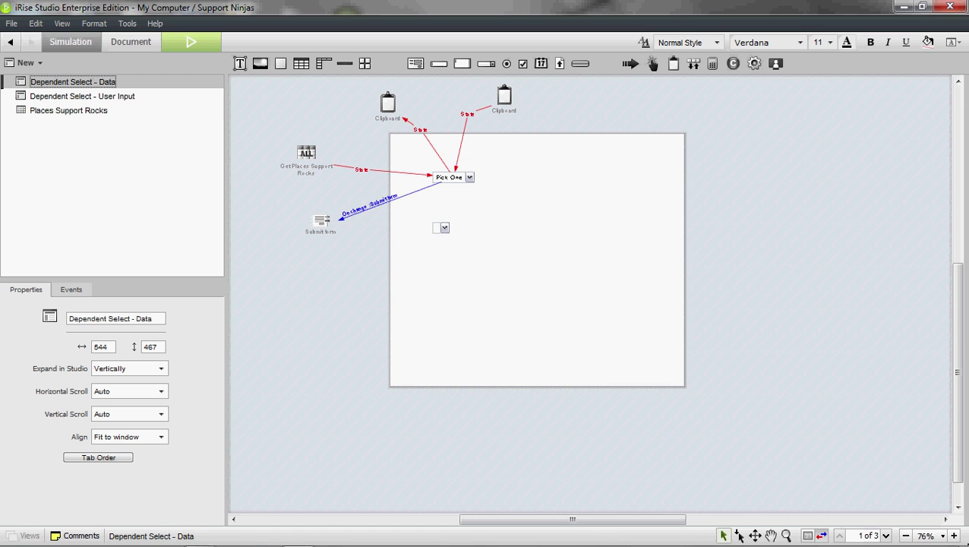
drag(321, 221, 317, 223)
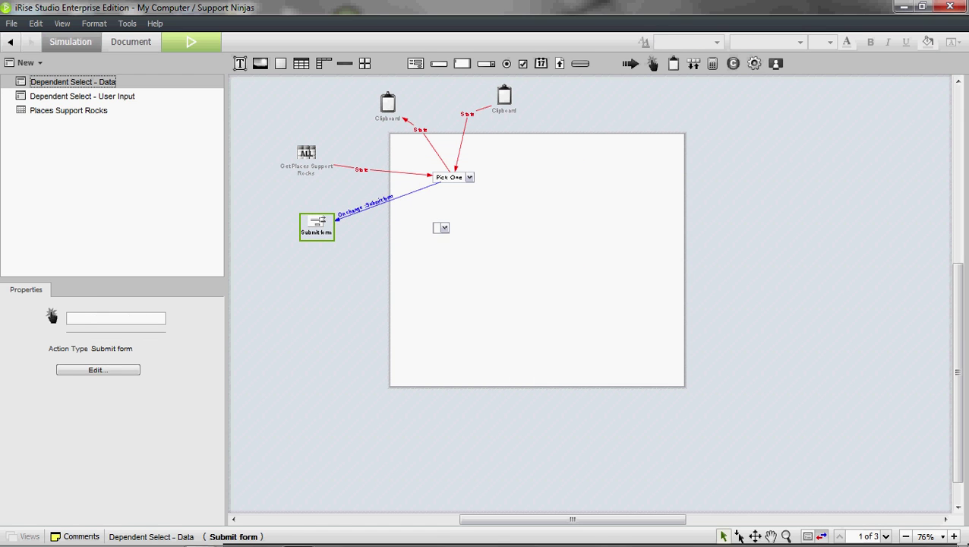
Add a second Get Record action for Places Support Rocks and connect its City field to the lower select list.
click(441, 228)
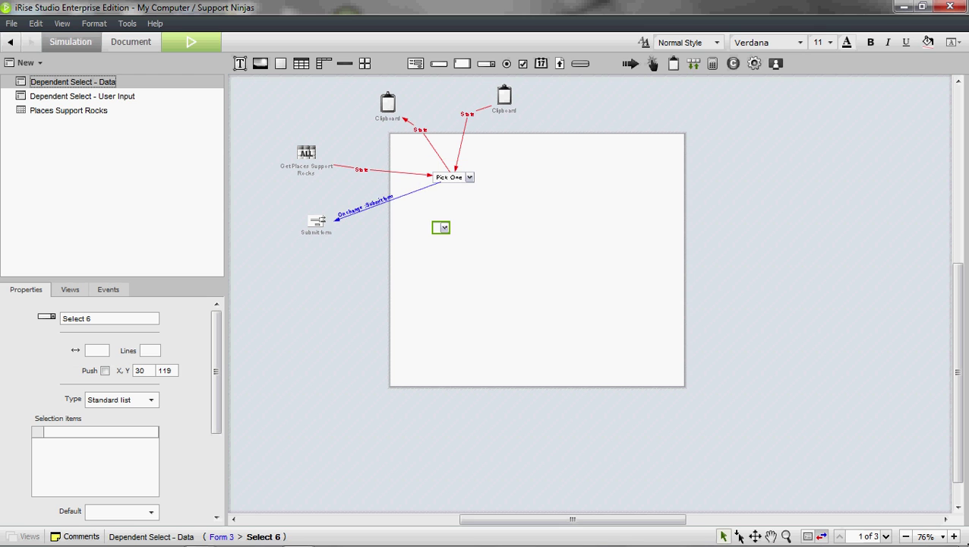
click(693, 63)
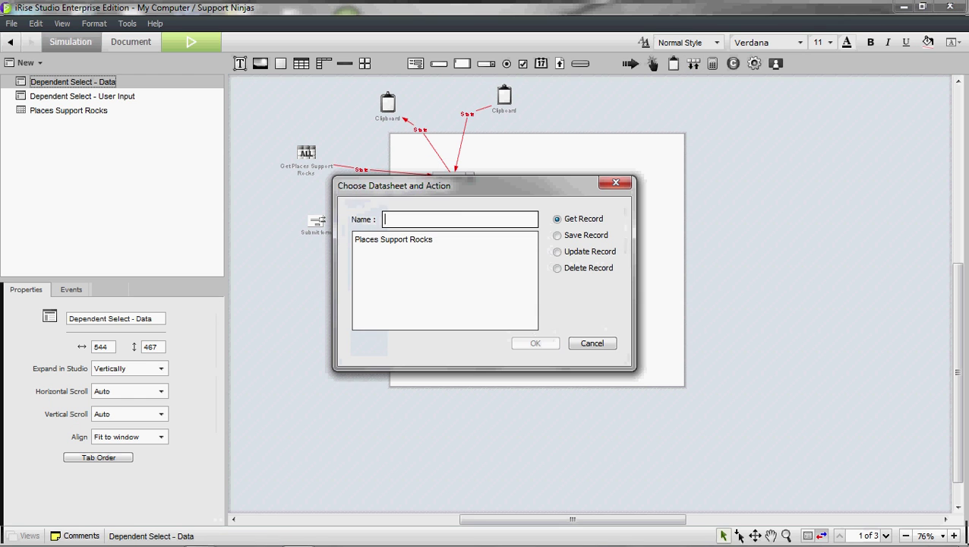
click(394, 239)
click(535, 343)
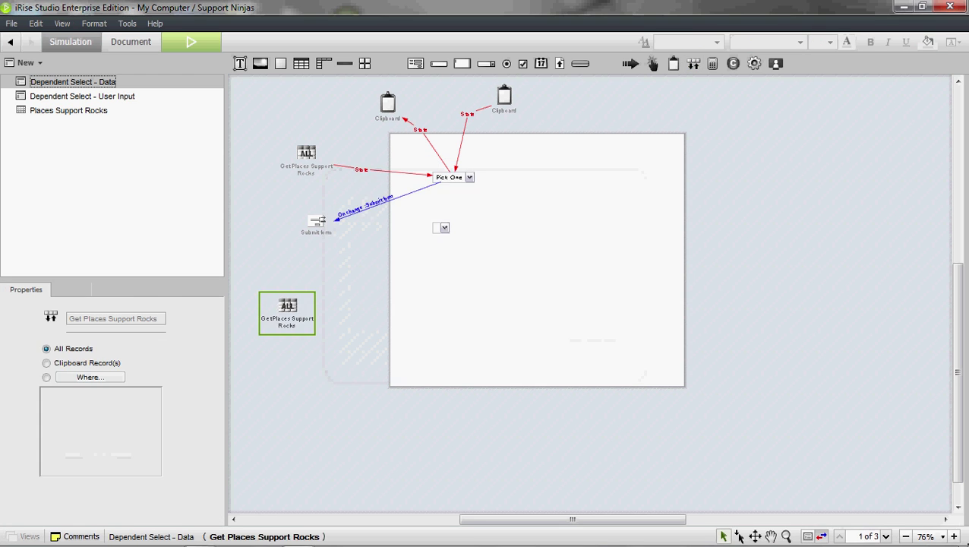
drag(287, 306, 443, 228)
click(401, 239)
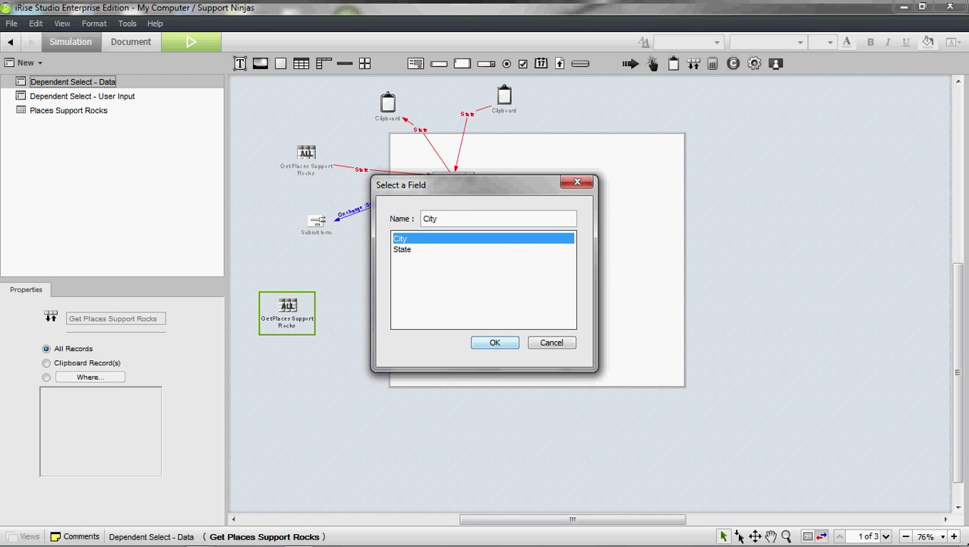
click(495, 343)
Limit the lower Get Record action with a Where rule: State equals Clipboard State.
click(287, 306)
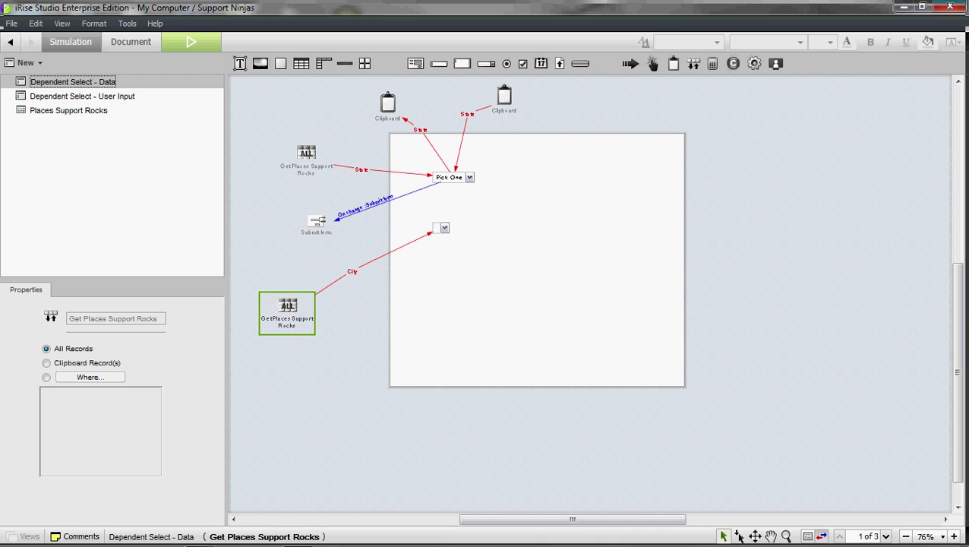
click(47, 378)
click(677, 196)
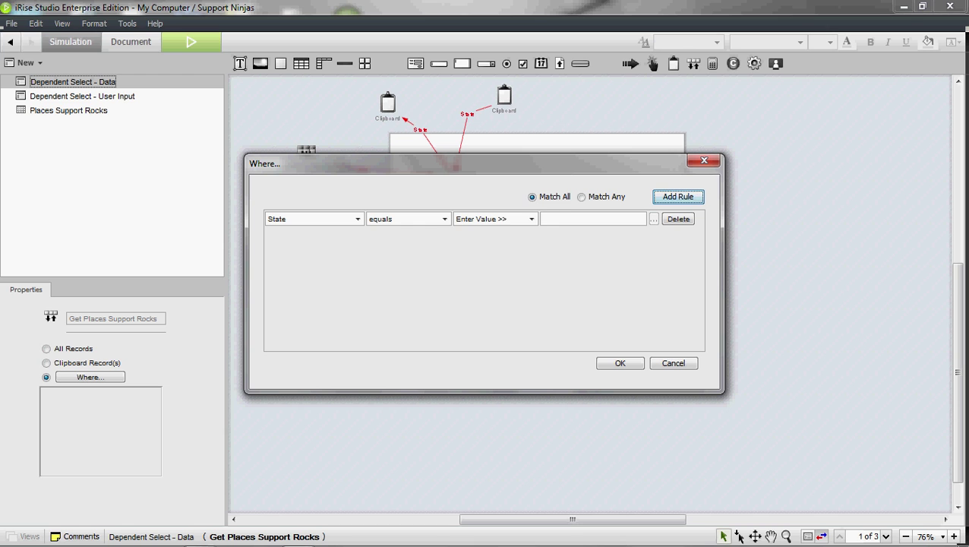
click(531, 218)
click(494, 252)
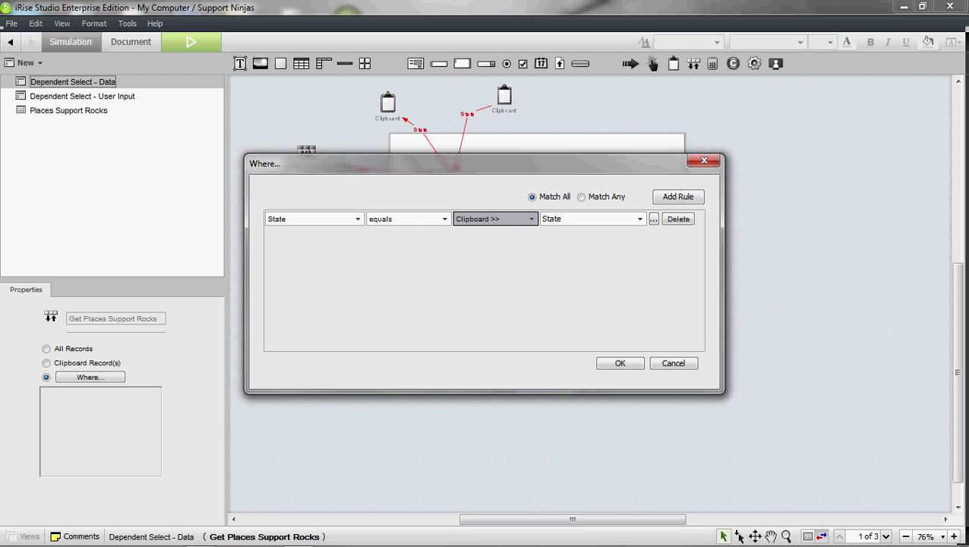
click(620, 363)
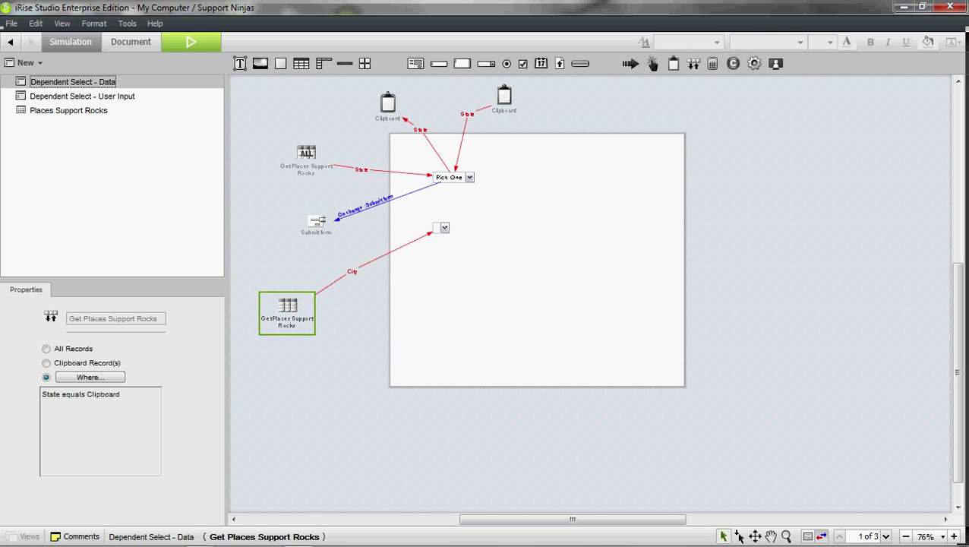
Run the simulation, pick CA in the state list, and check the cities offered in the dependent list.
click(191, 42)
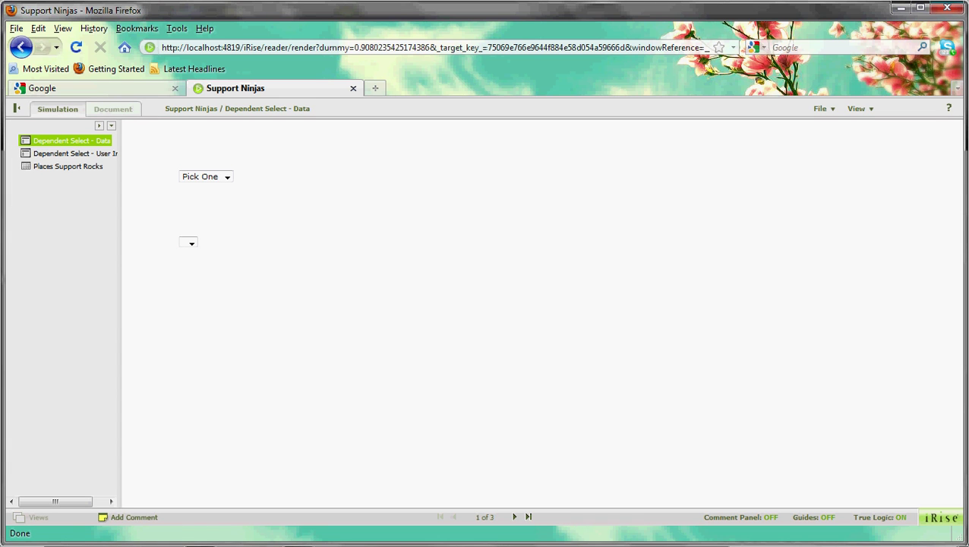
click(227, 176)
click(206, 198)
click(263, 243)
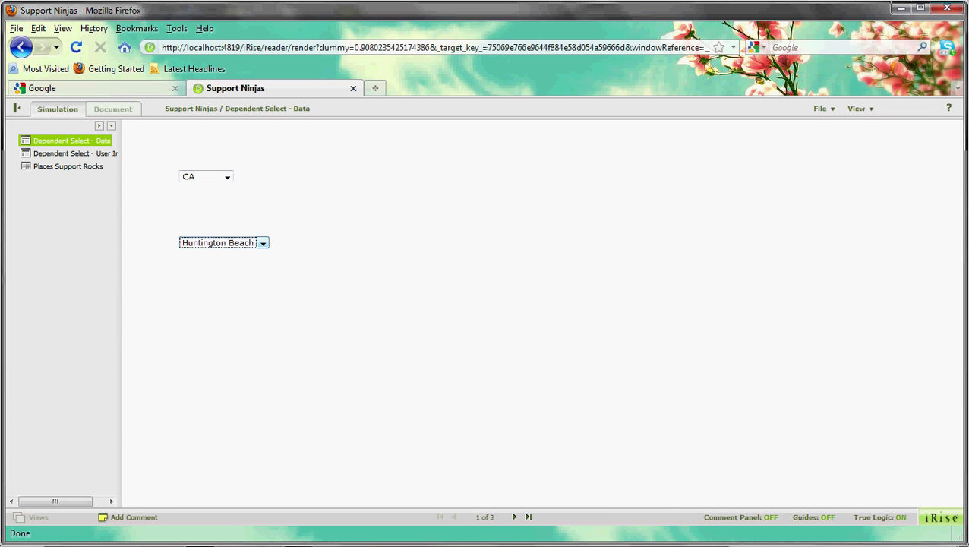
key(alt+Down)
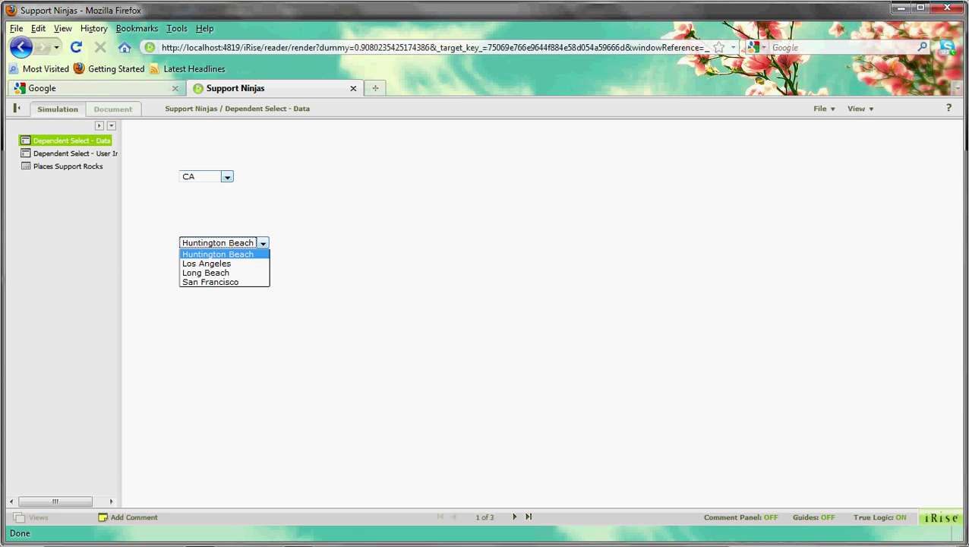
click(262, 244)
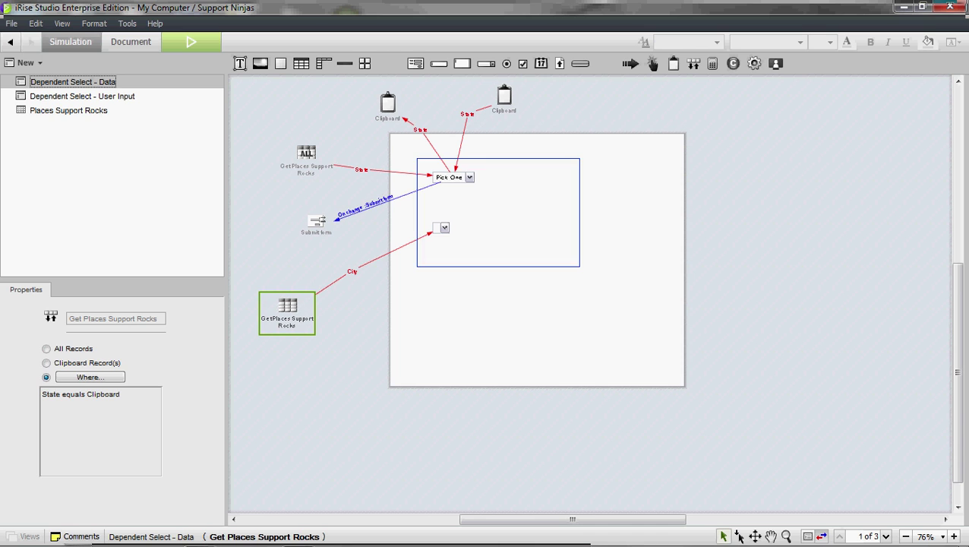
Open the Dependent Select - User Input page and place two select lists on it, one below the other.
click(82, 96)
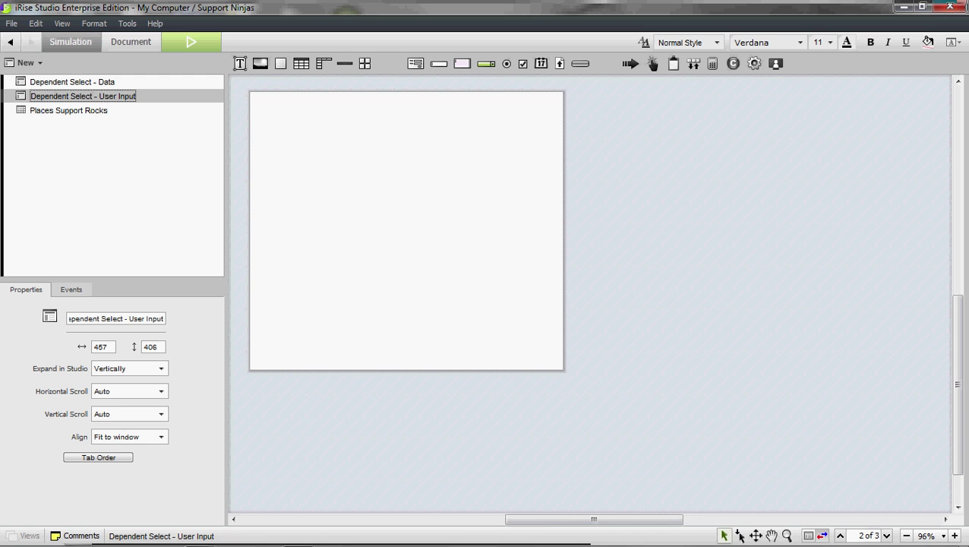
click(486, 63)
click(302, 126)
click(486, 63)
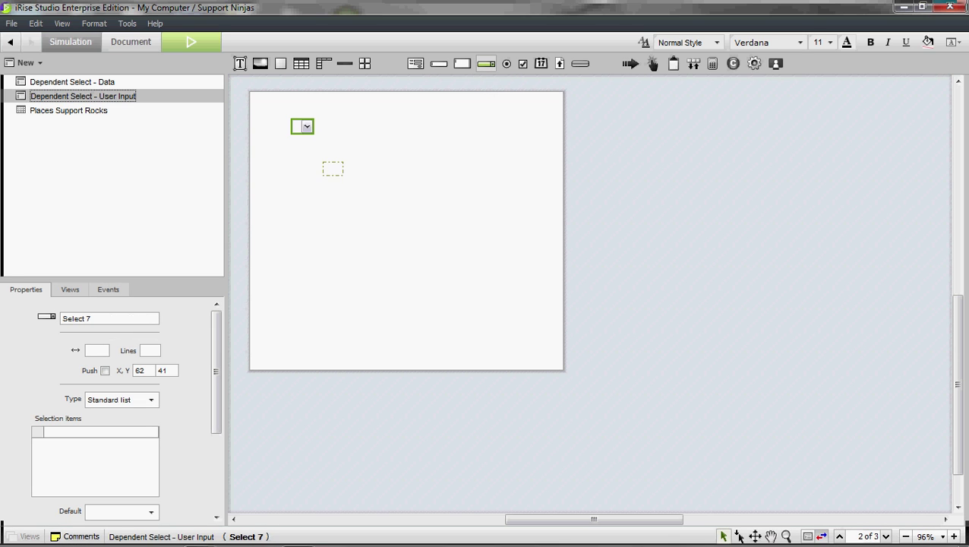
click(302, 174)
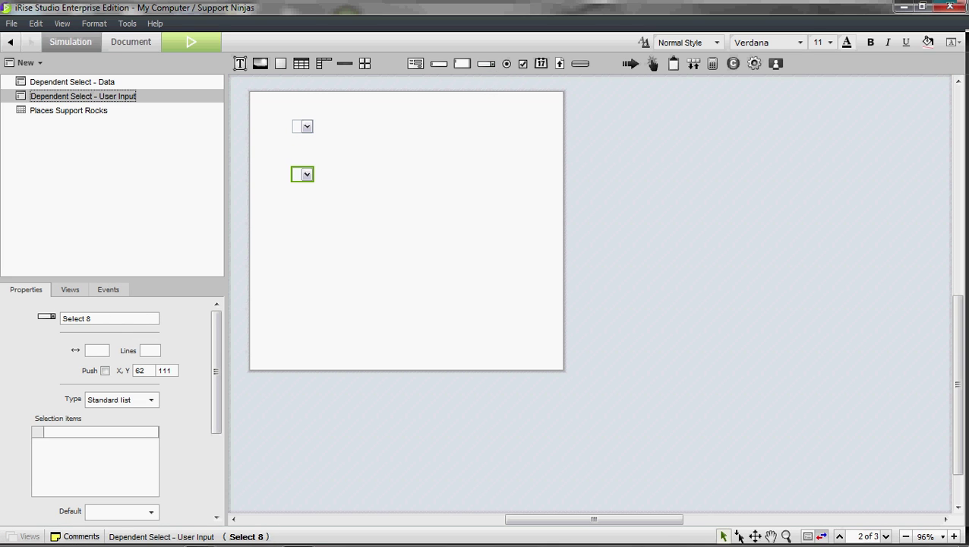
Give the upper select list the selection items Pick One, CA, NY and TX.
click(302, 126)
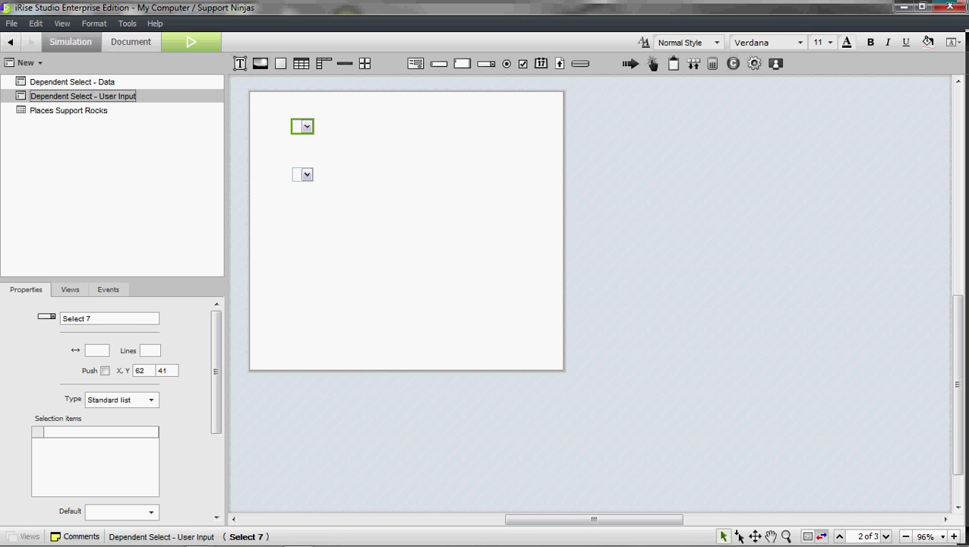
click(101, 432)
text(Pick)
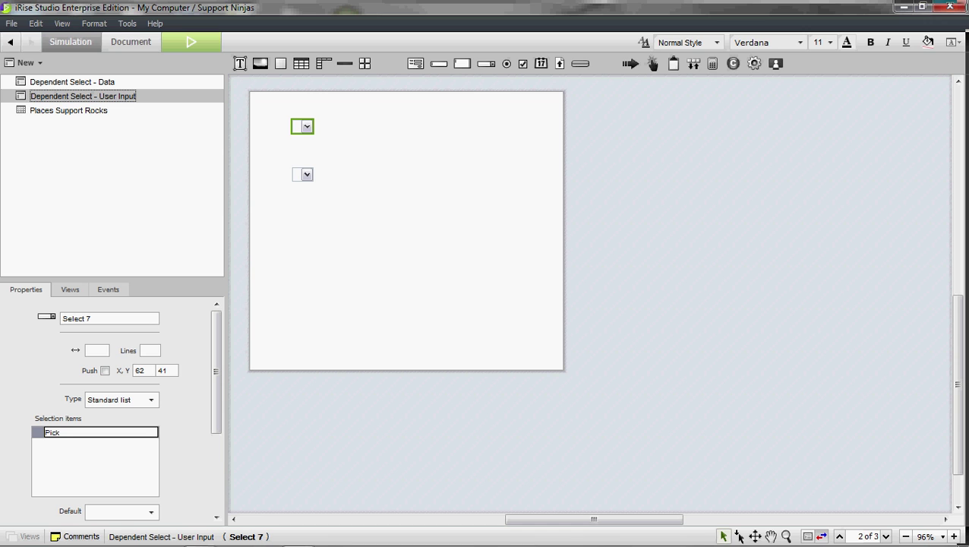
text( One)
key(Return)
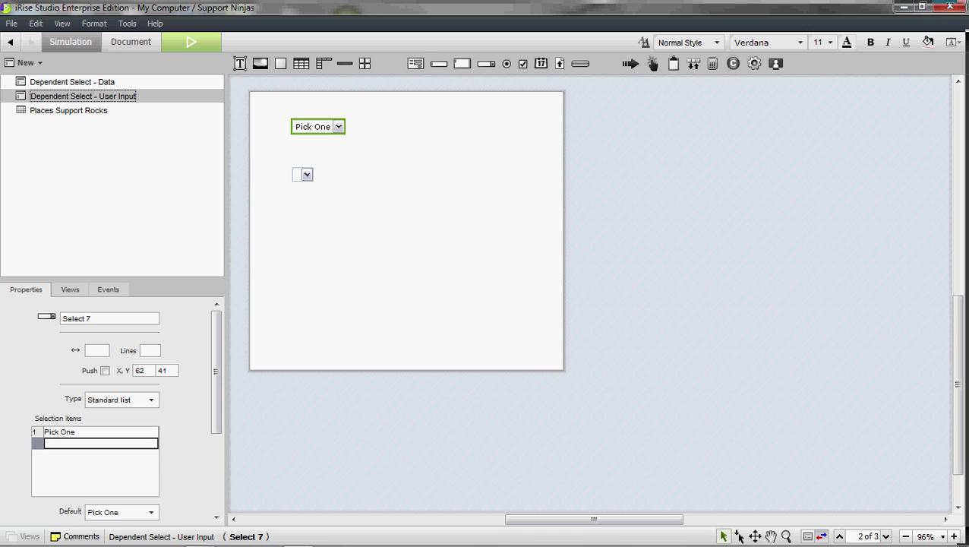
text(CA)
key(Return)
text(N)
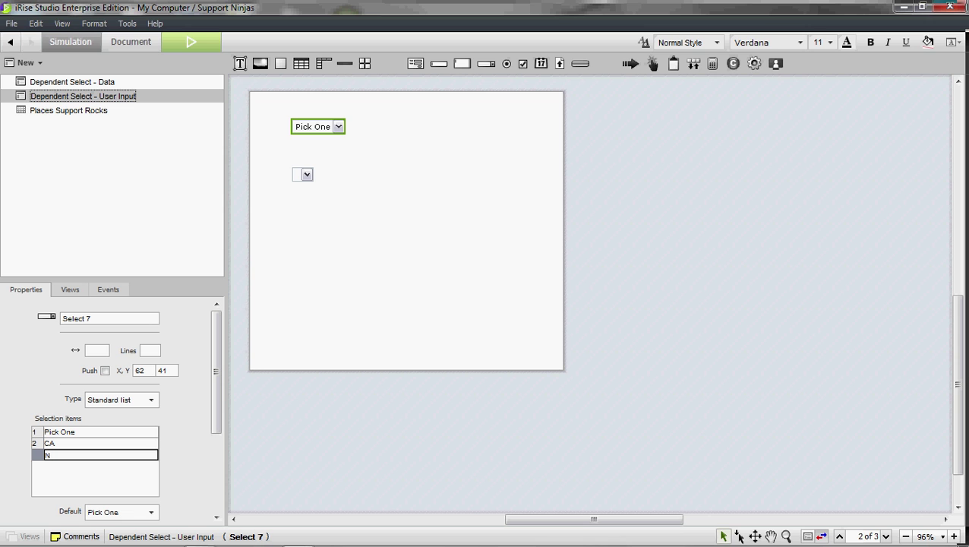
text(Y)
key(Return)
text(T)
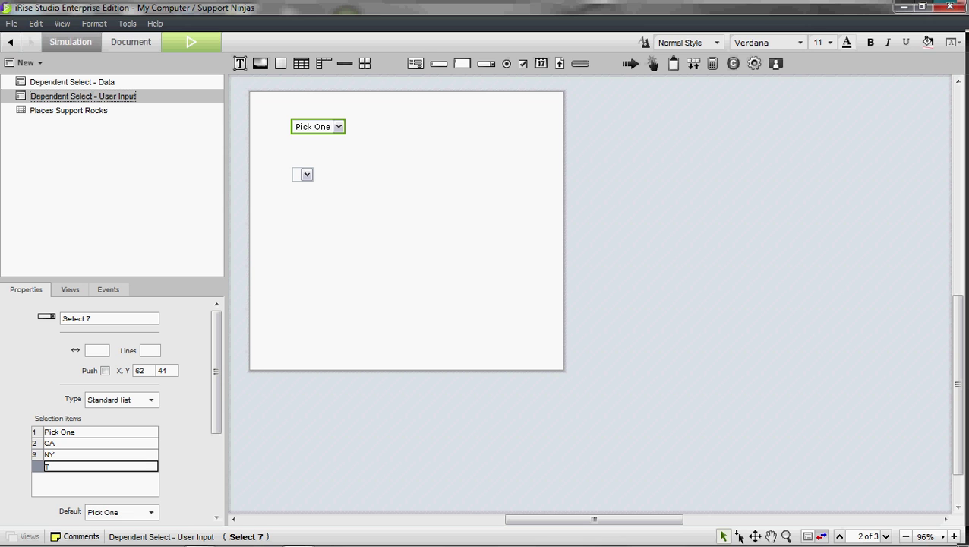
text(X)
key(Return)
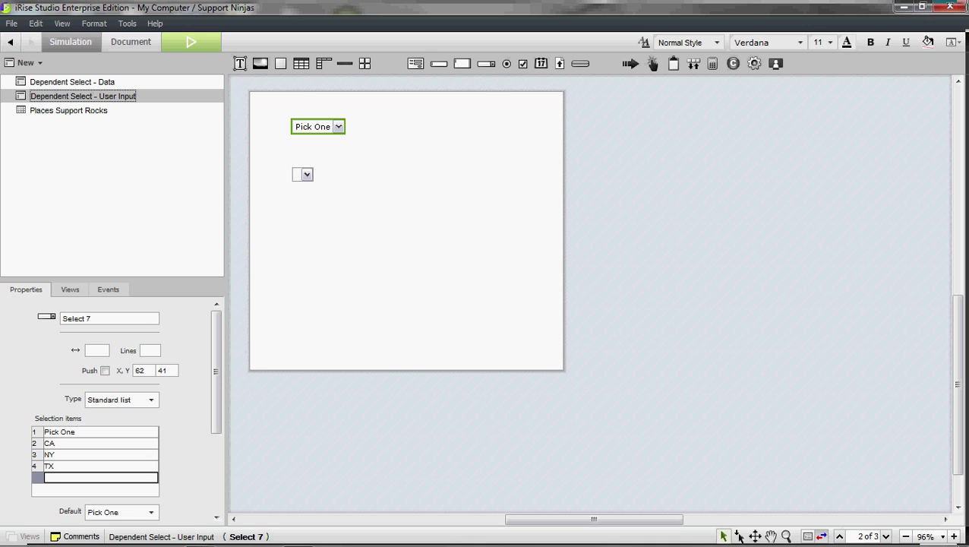
Give the lower select list the selection items Los Angeles, Huntington Beach and Sacramento.
click(303, 175)
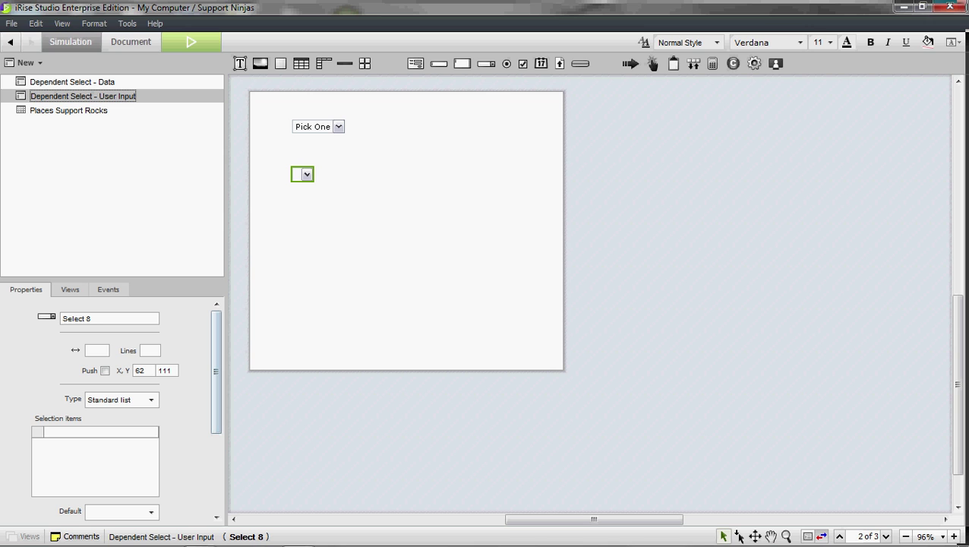
click(101, 432)
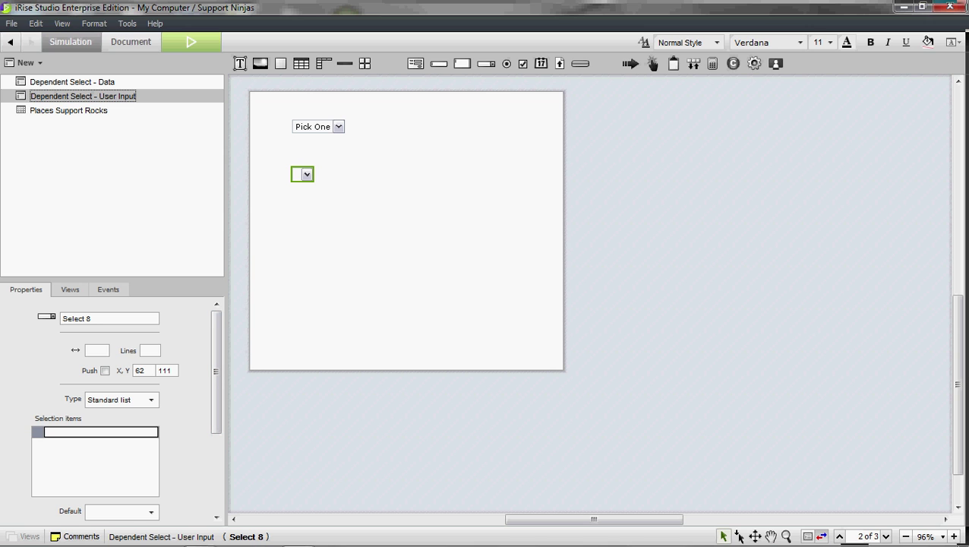
text(Los Angeles)
key(Return)
text(Hunting)
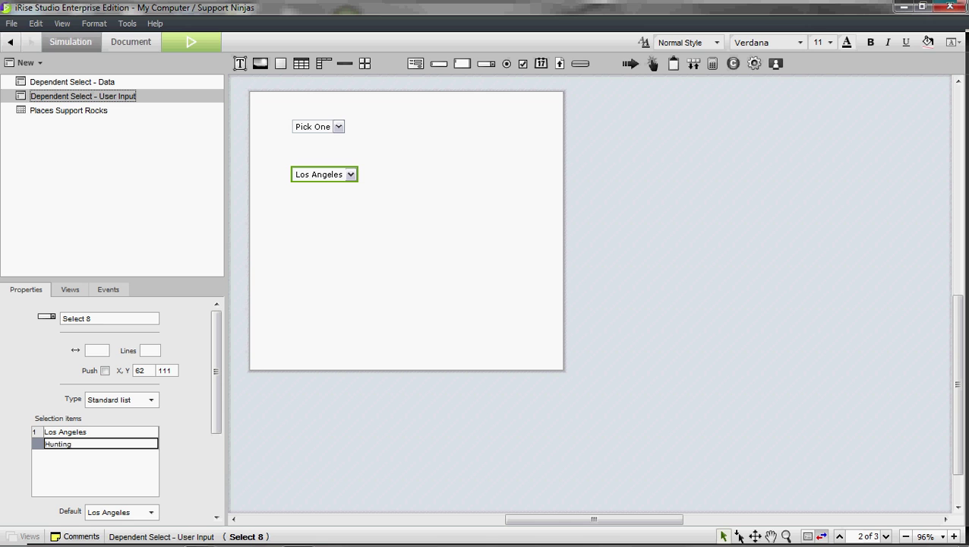
text(ton Beach)
key(Return)
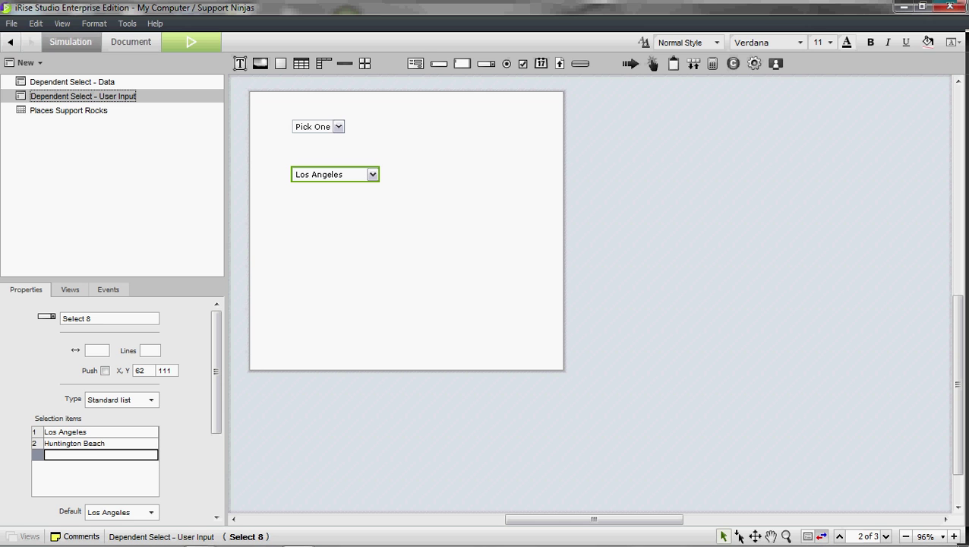
text(Sacramento)
key(Return)
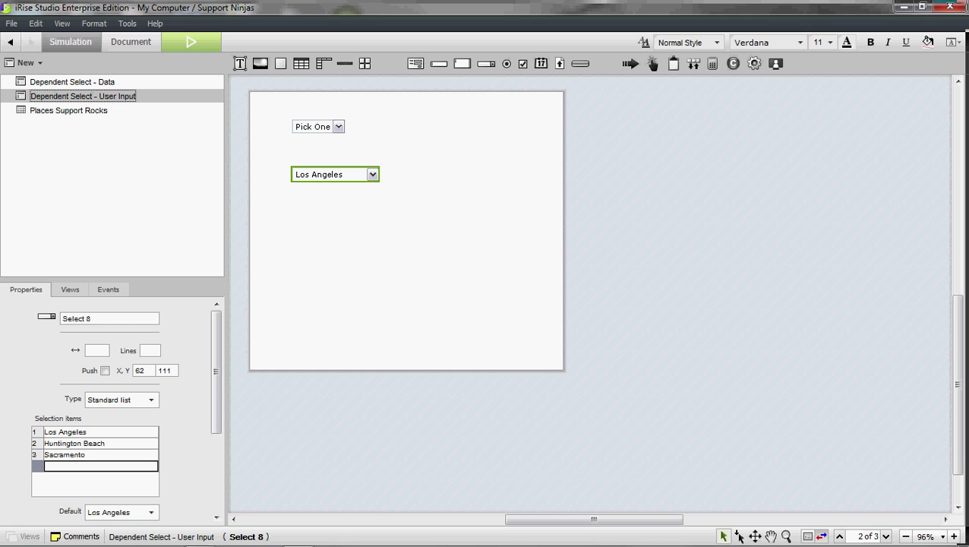
Duplicate the lower Los Angeles select list as a second view.
right_click(342, 175)
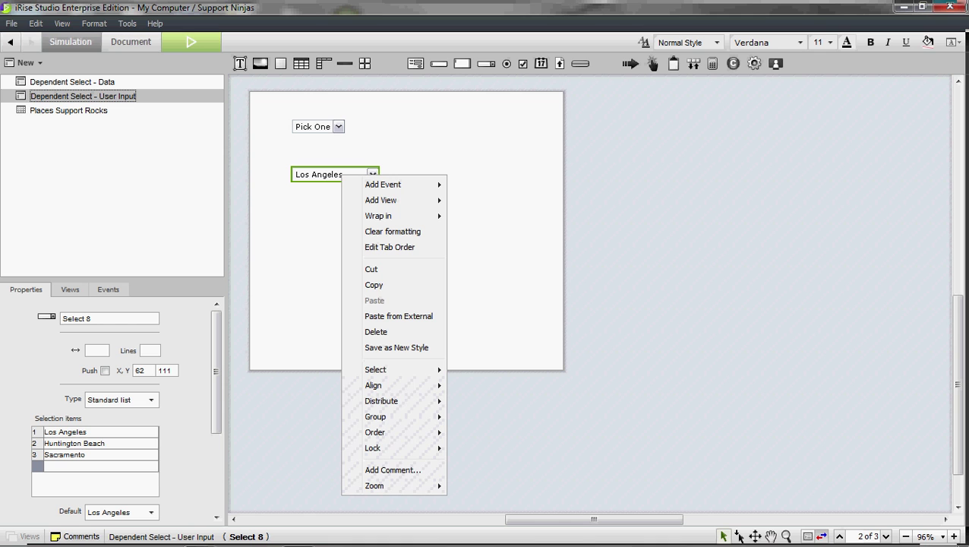
mouse_move(387, 199)
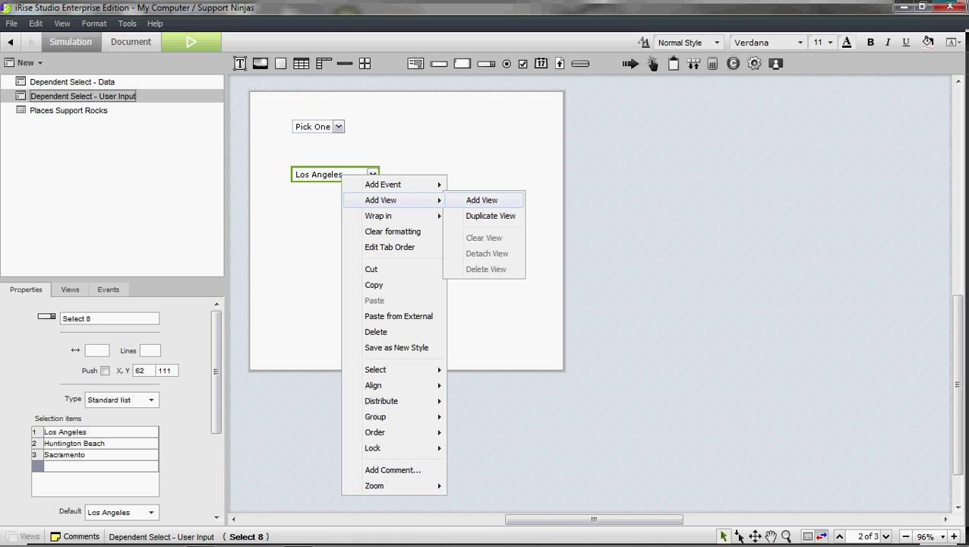
click(491, 216)
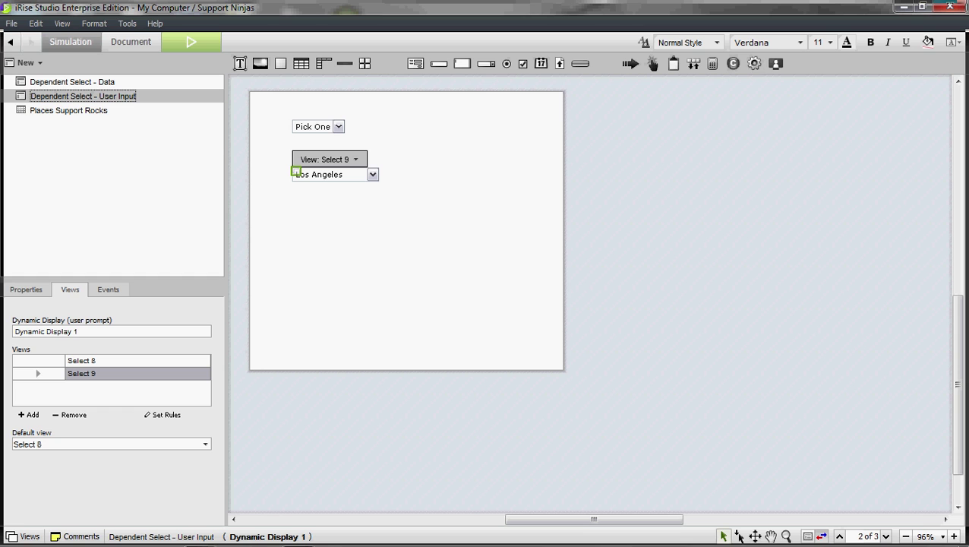
Clear Los Angeles and Huntington Beach from the selection items of the duplicated list.
click(296, 173)
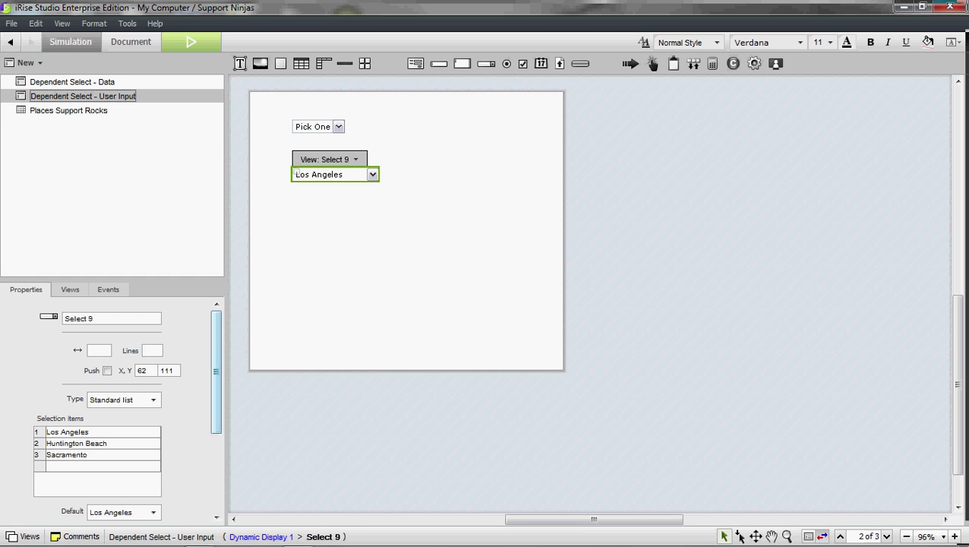
double_click(90, 432)
drag(91, 432, 47, 432)
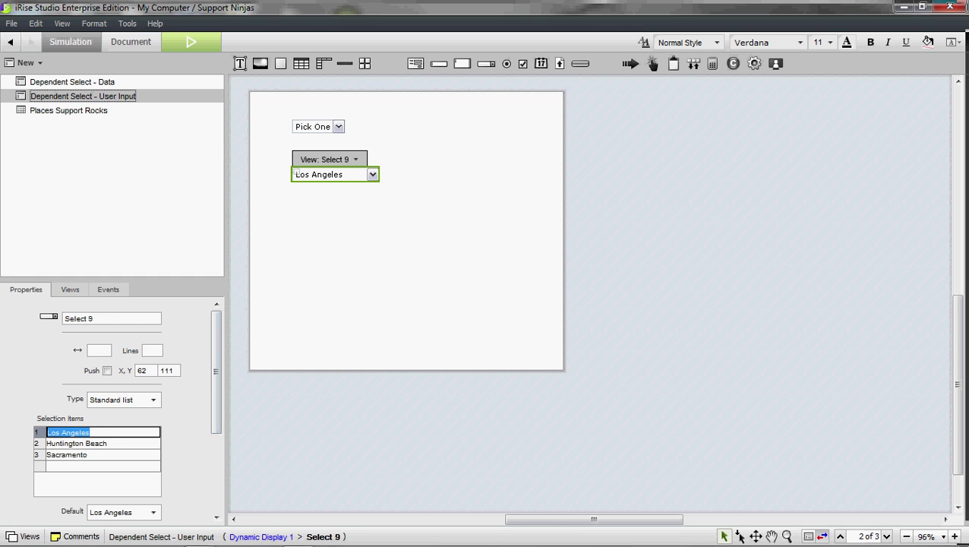
key(BackSpace)
double_click(110, 443)
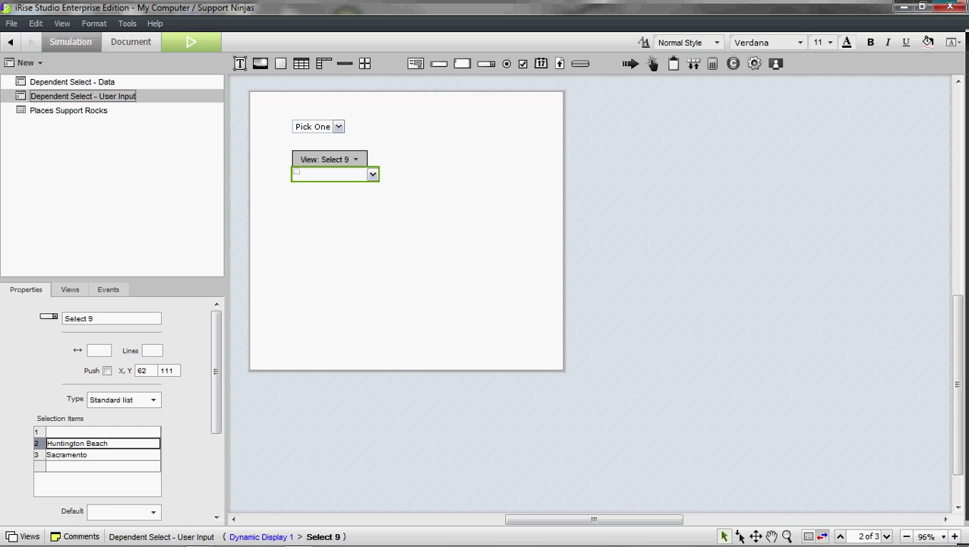
drag(109, 443, 47, 444)
key(BackSpace)
Enter New York and Rochester as the second view's first two selection items and clear Sacramento.
double_click(91, 455)
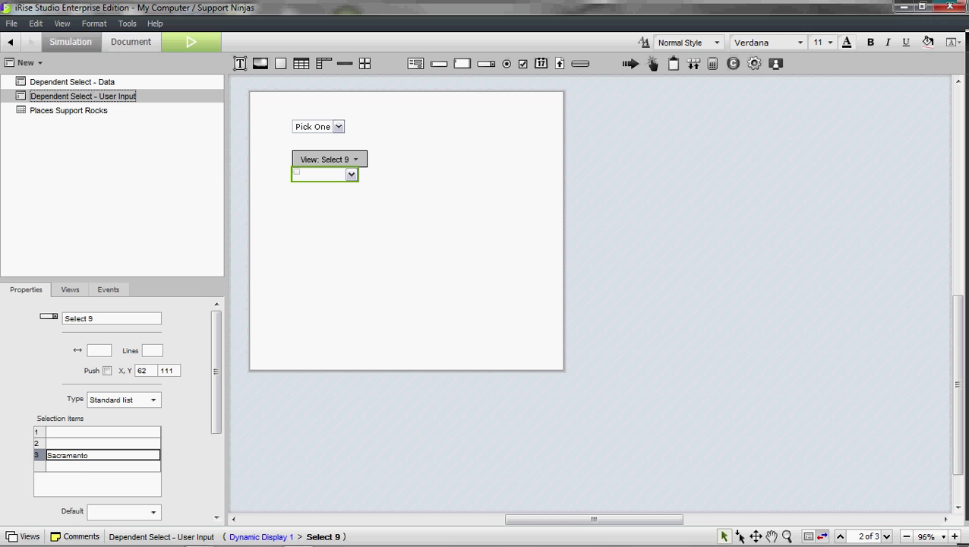
click(103, 432)
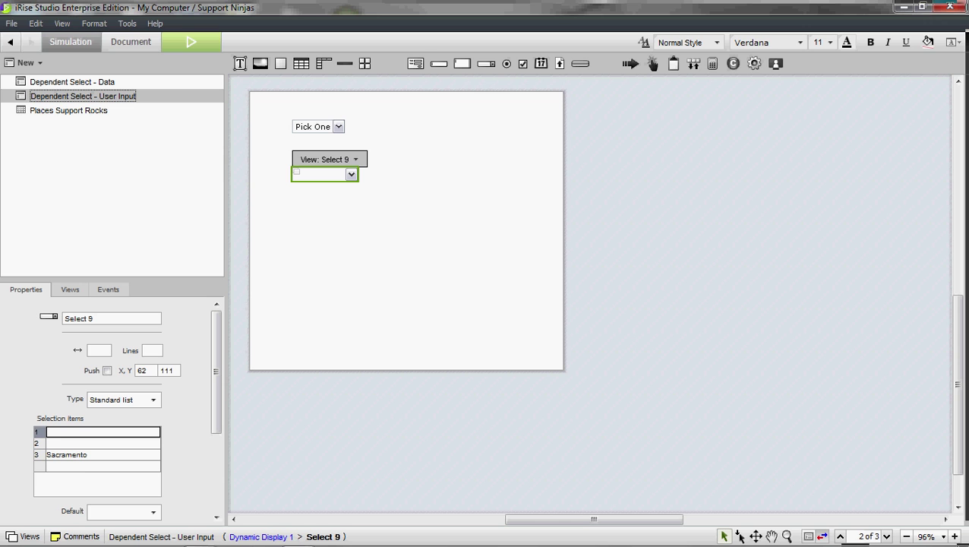
text(New York)
click(103, 444)
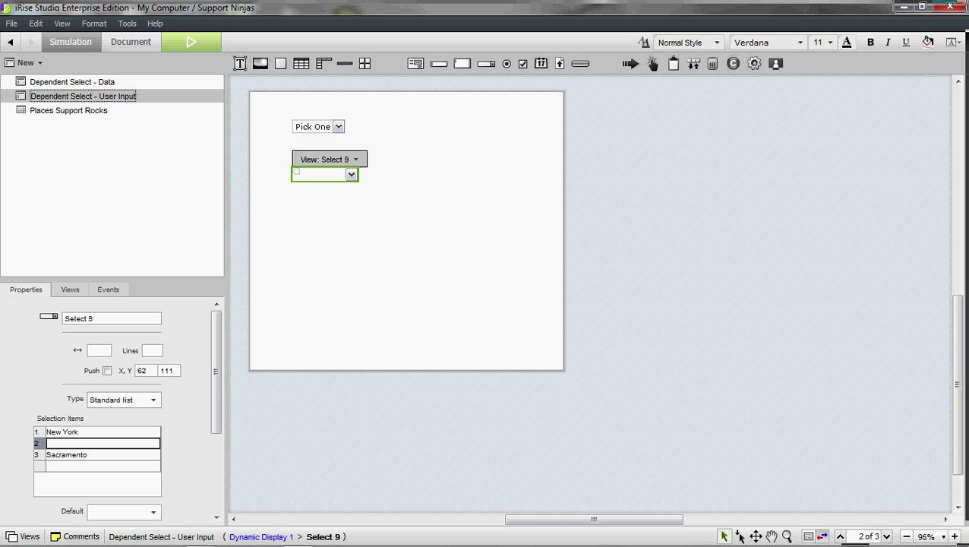
text(Roch)
text(ester)
key(Return)
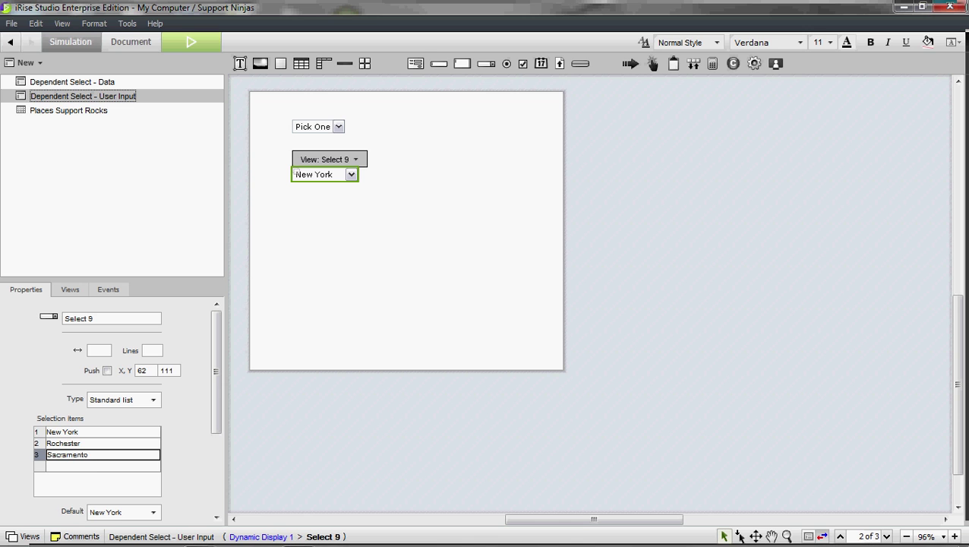
double_click(68, 455)
double_click(68, 455)
key(BackSpace)
Duplicate the New York view of the lower select list as a third view.
click(355, 159)
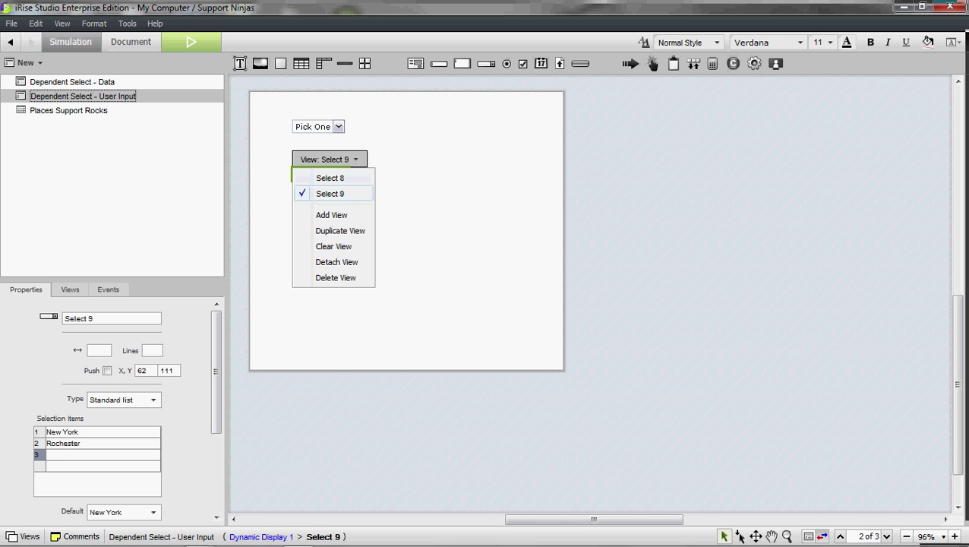
click(330, 193)
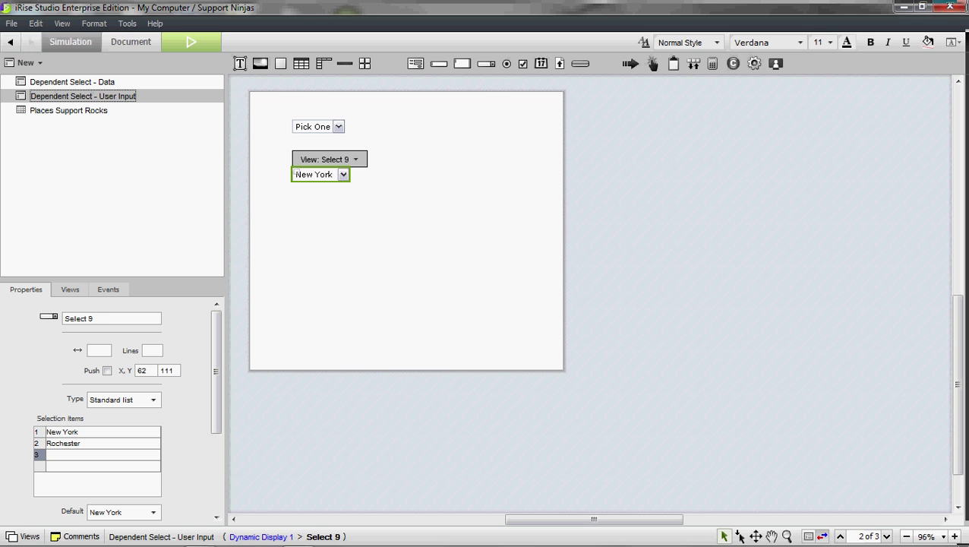
right_click(340, 174)
mouse_move(388, 200)
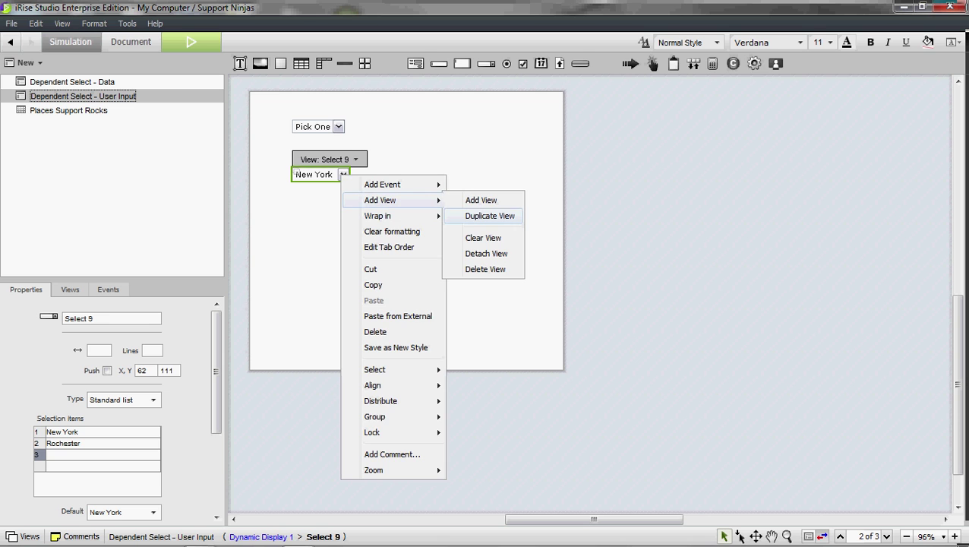
click(490, 216)
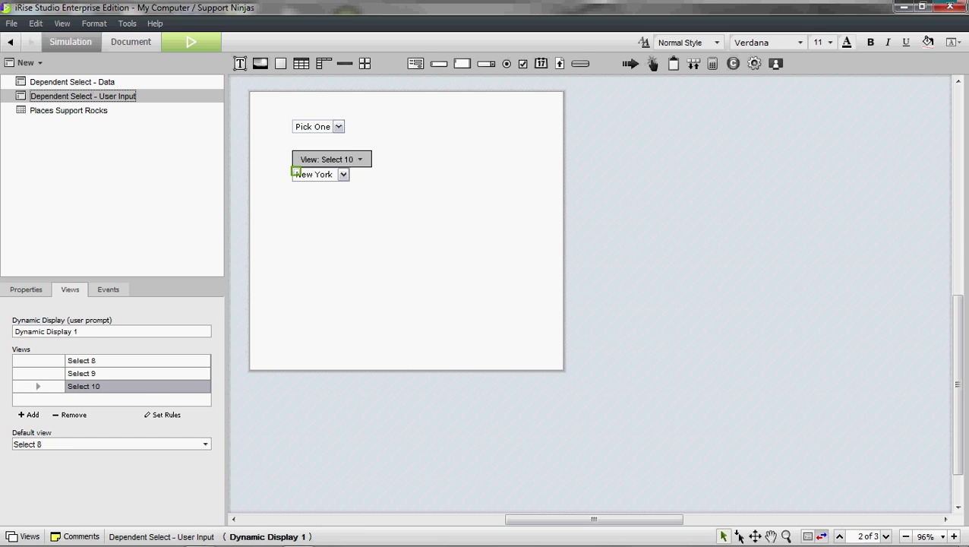
Replace New York with Houston in the third view's selection items and clear Rochester.
click(296, 172)
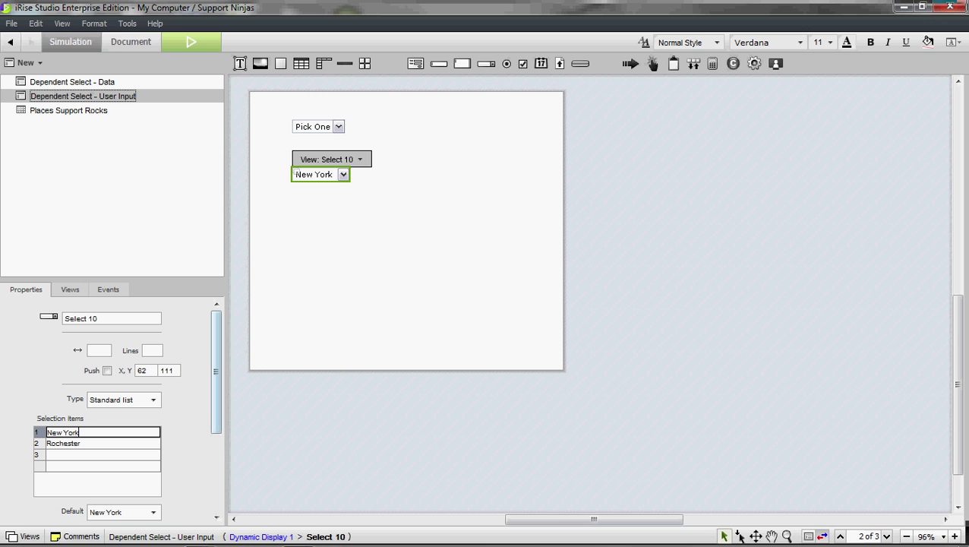
key(BackSpace)
key(BackSpace)
key(BackSpace)
key(BackSpace)
key(BackSpace)
key(BackSpace)
key(BackSpace)
key(BackSpace)
text(Houston)
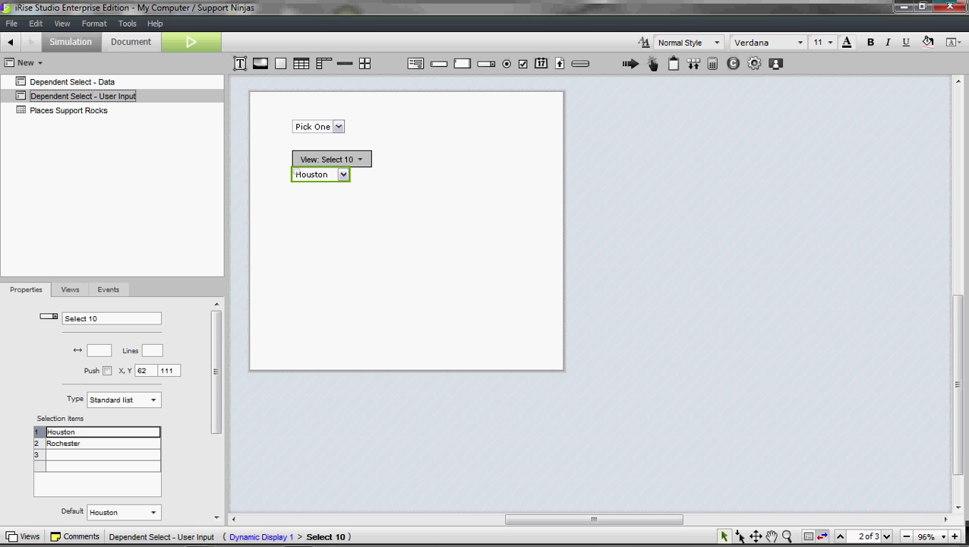
key(Return)
key(shift+Home)
key(BackSpace)
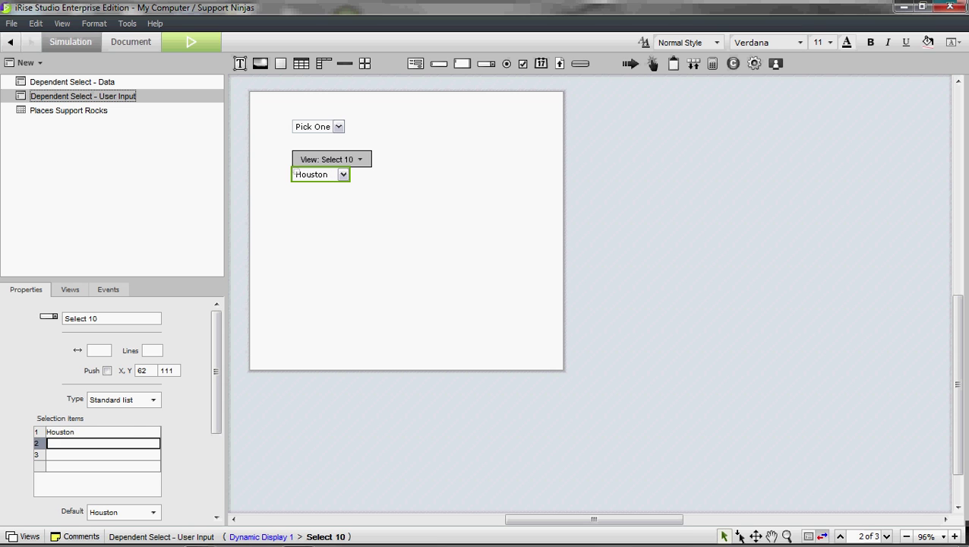
click(407, 258)
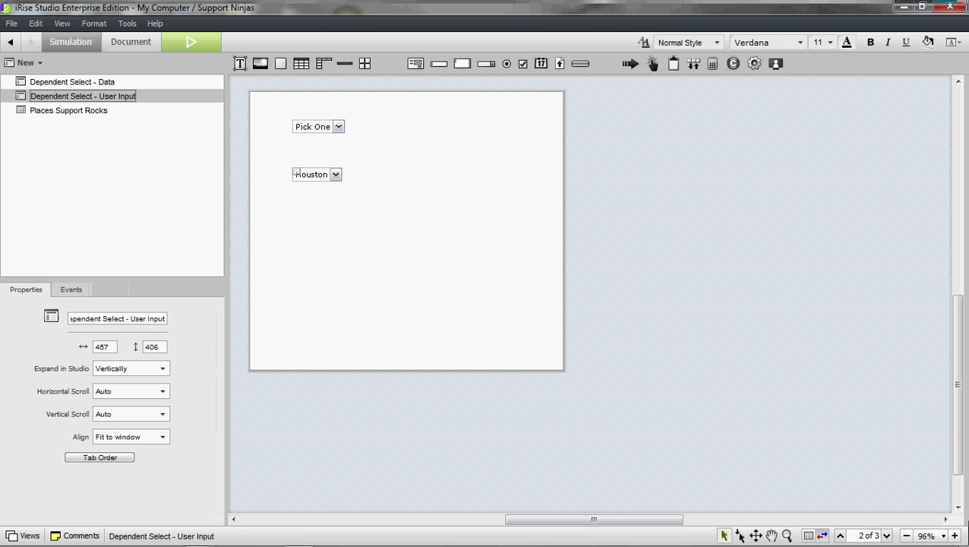
Rename the first view of the lower select list's dynamic display as Ca.
click(296, 174)
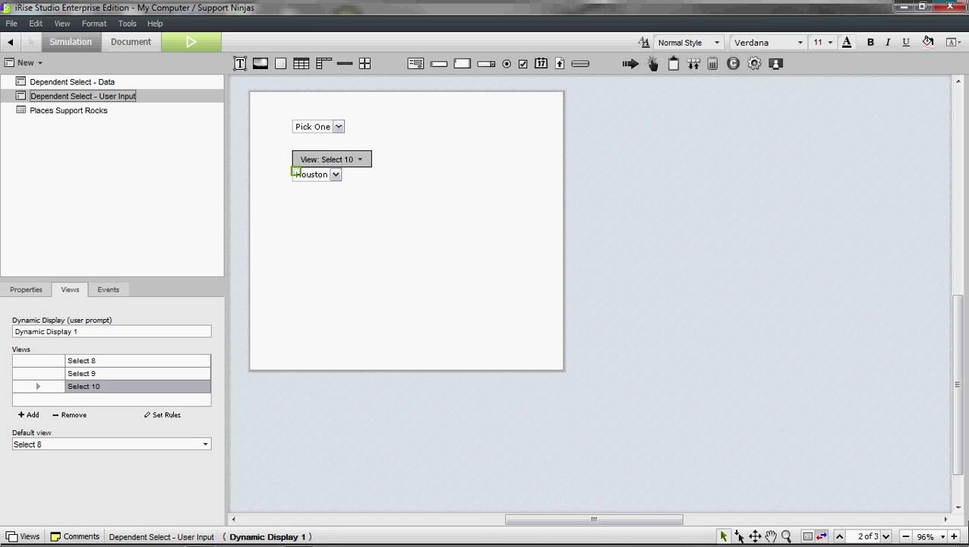
double_click(106, 361)
key(shift+Home)
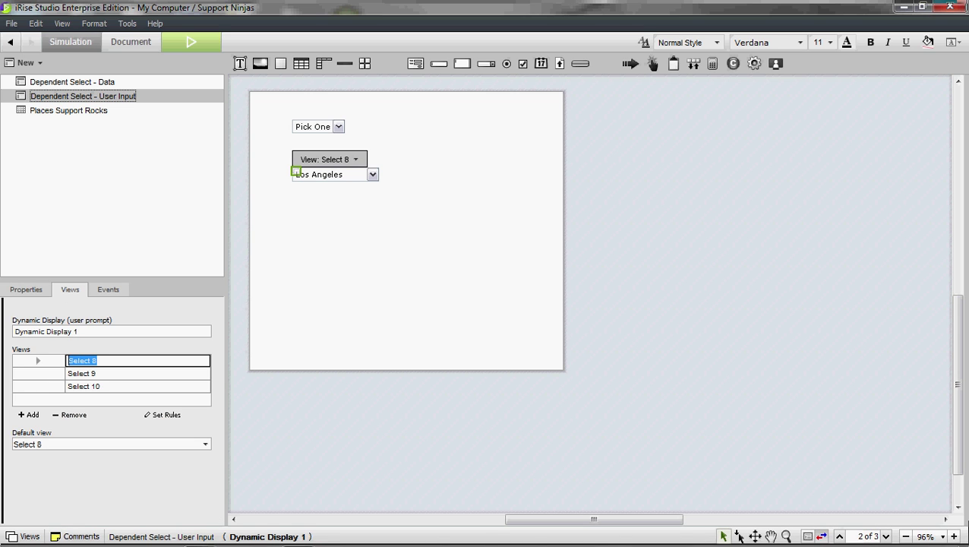
text(Ca)
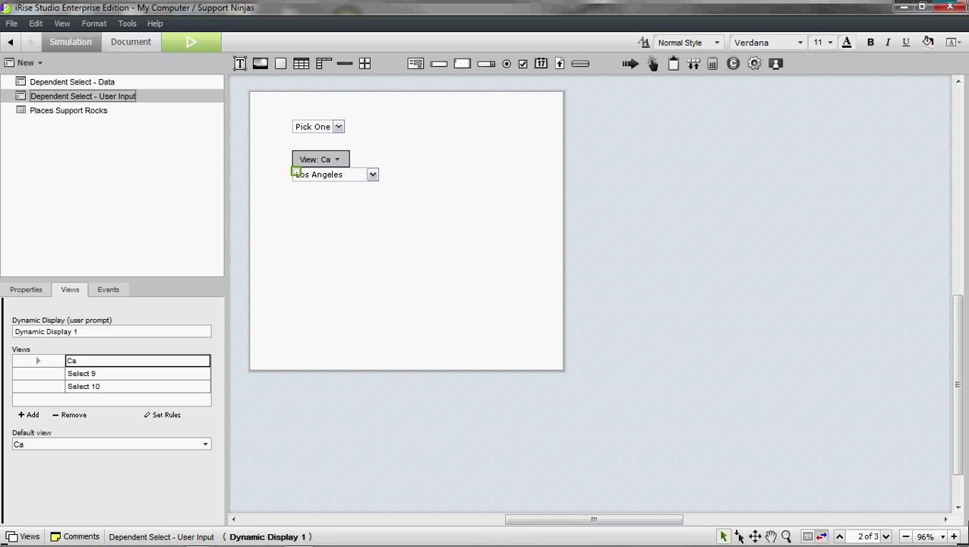
Rename the second view of the dynamic display as New York and the third view as Texas.
click(81, 374)
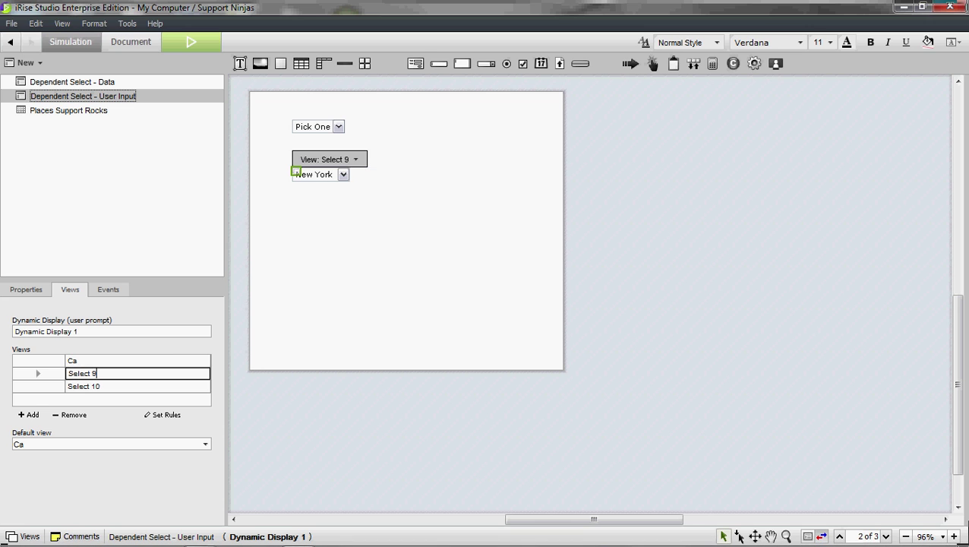
double_click(81, 373)
key(End)
key(shift+Home)
text(New York)
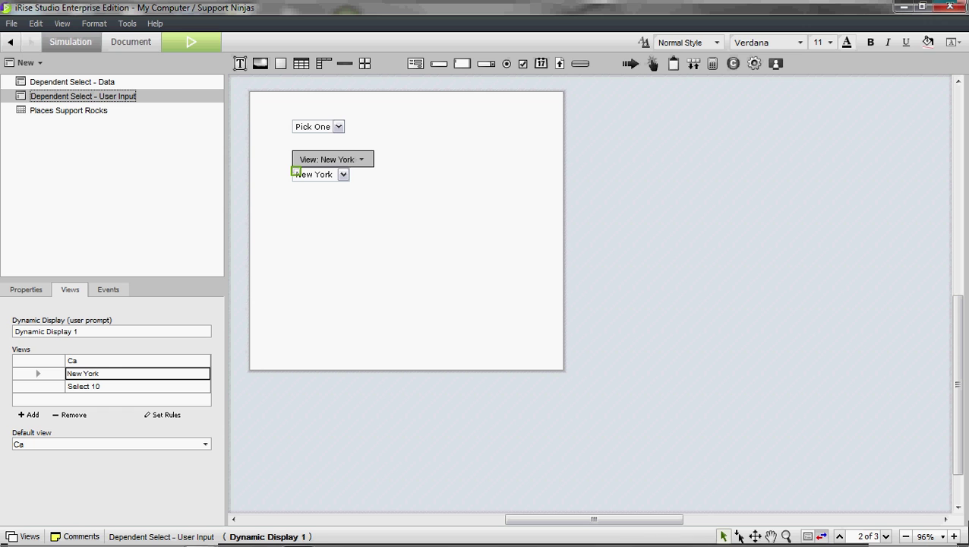
click(87, 386)
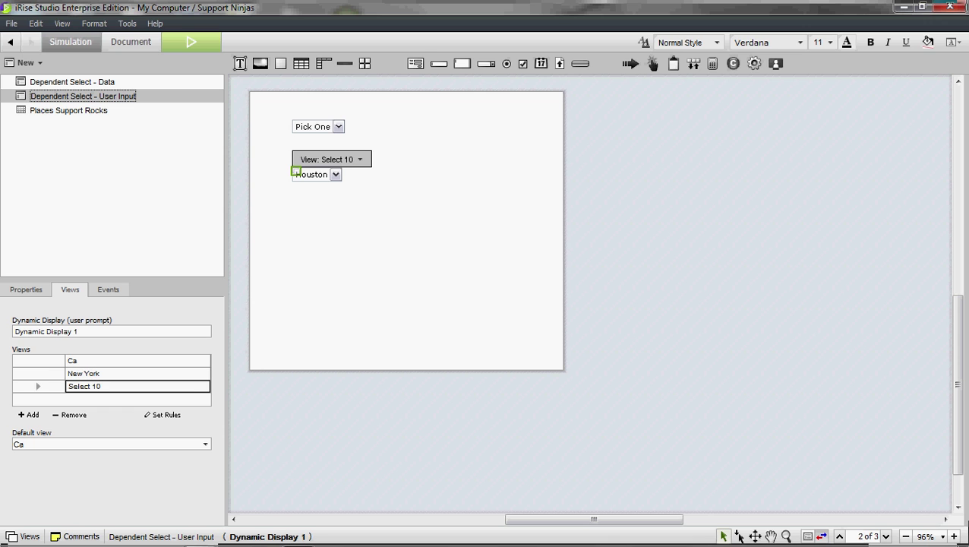
triple_click(84, 386)
text(Texas)
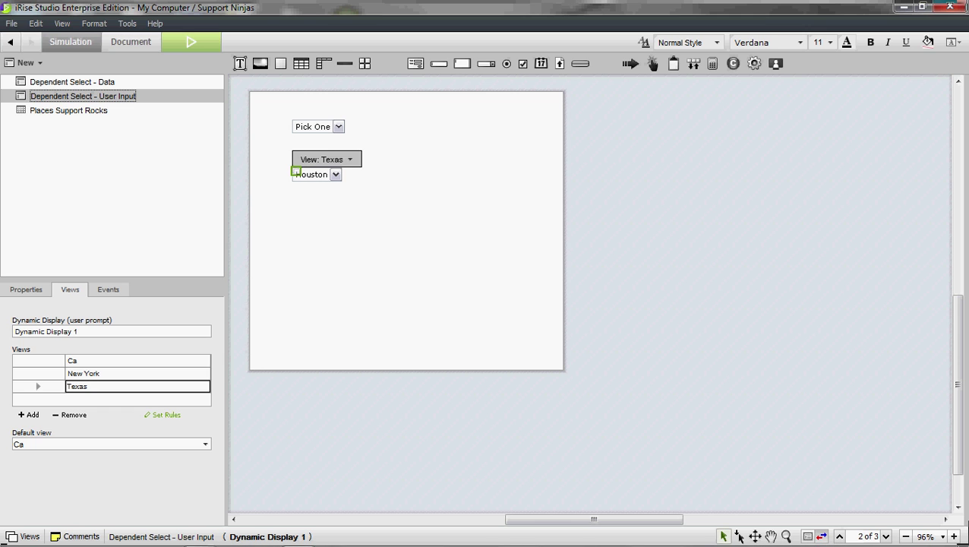
Set the dynamic display's view rules to select the view based on user input, with Select 7 as the criterion.
click(165, 415)
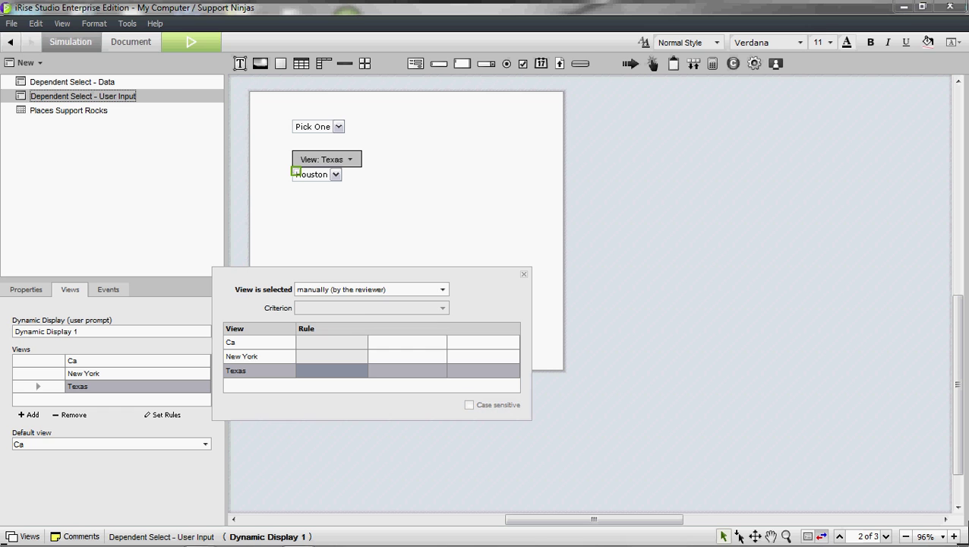
click(442, 289)
click(334, 313)
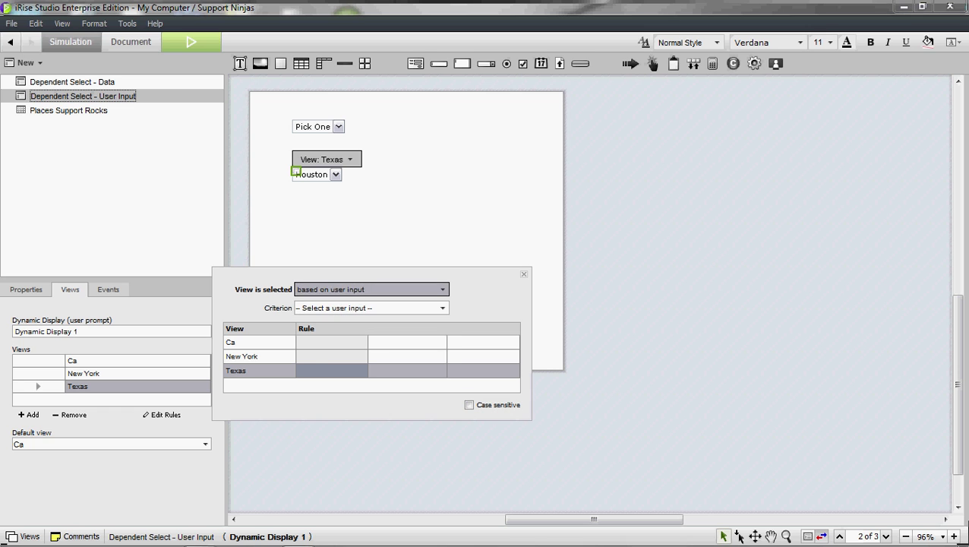
click(443, 308)
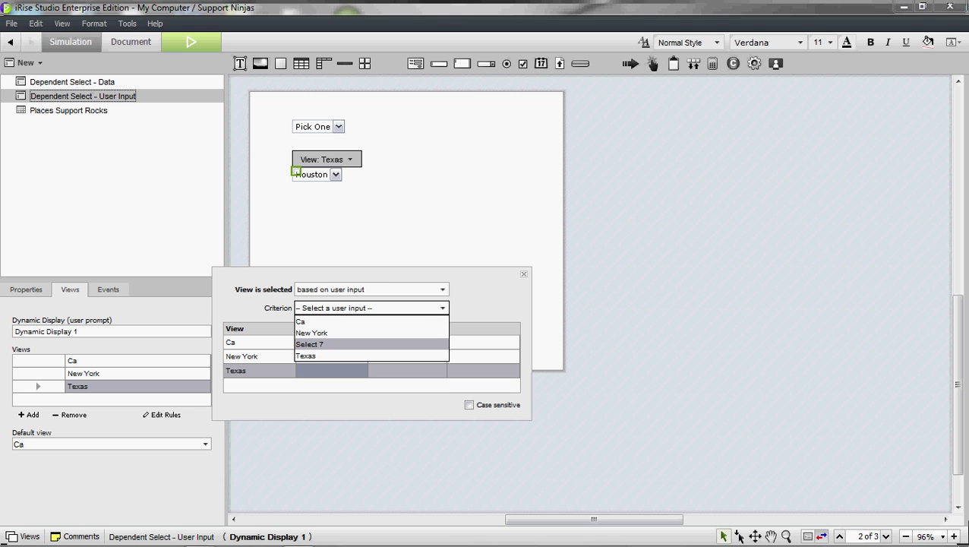
click(310, 345)
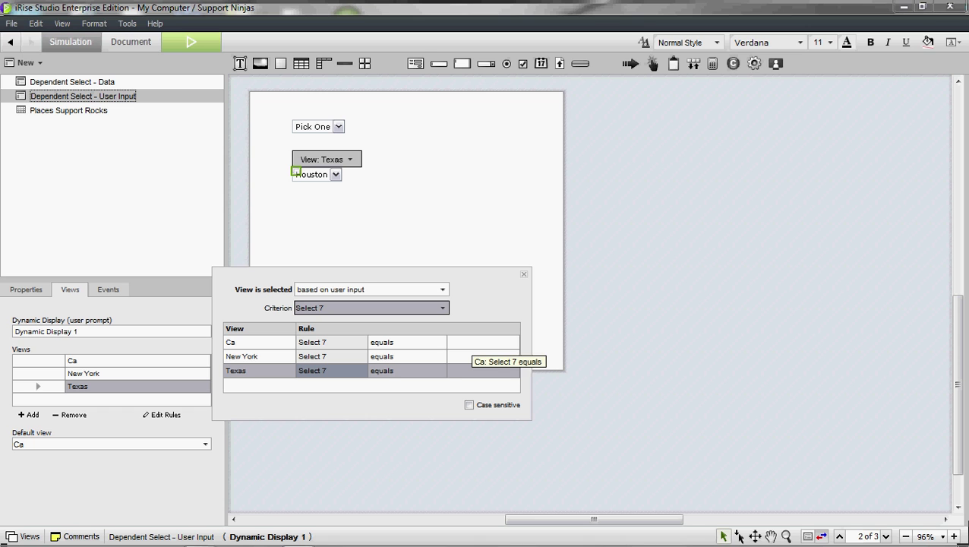
Enter the Select 7 rule values Ca for the Ca view, NY for New York and TX for Texas.
click(472, 343)
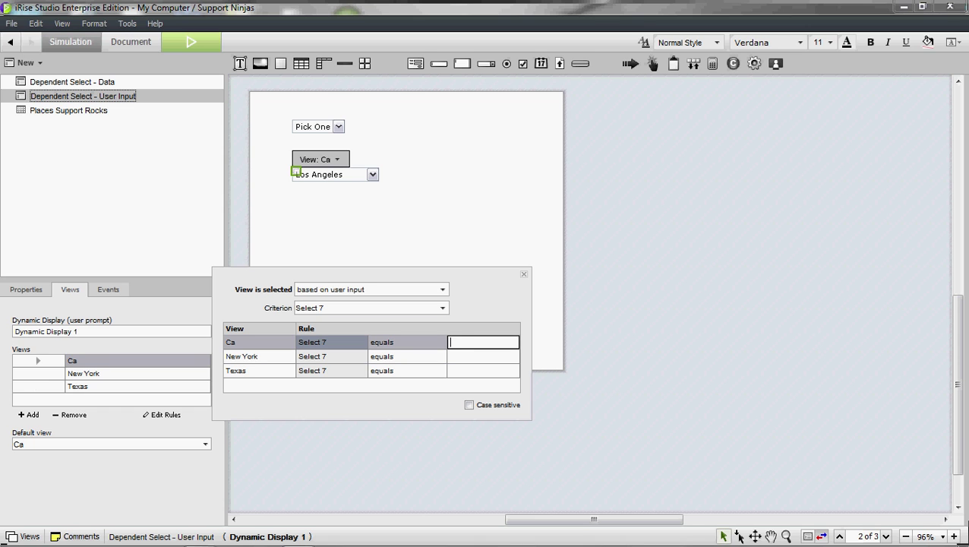
text(Ca)
key(Return)
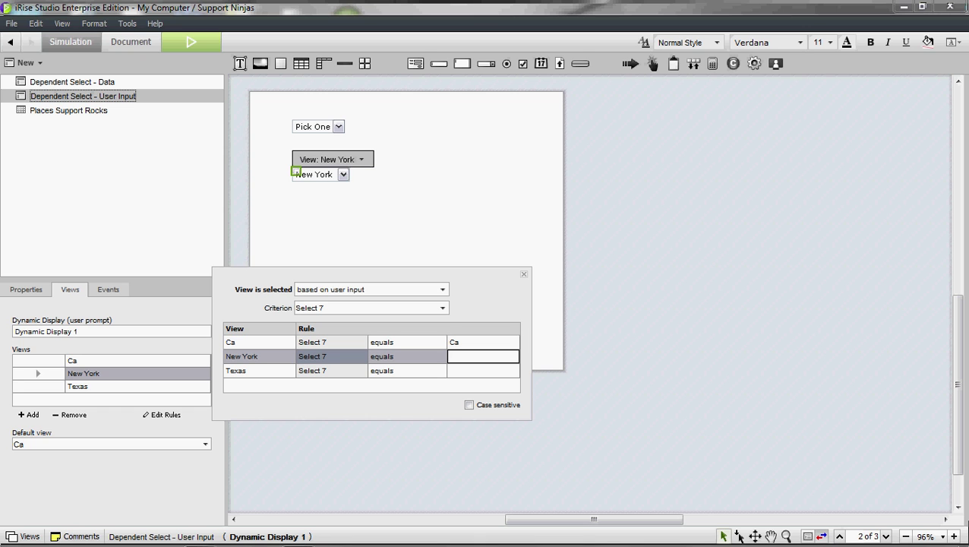
text(NY)
key(Return)
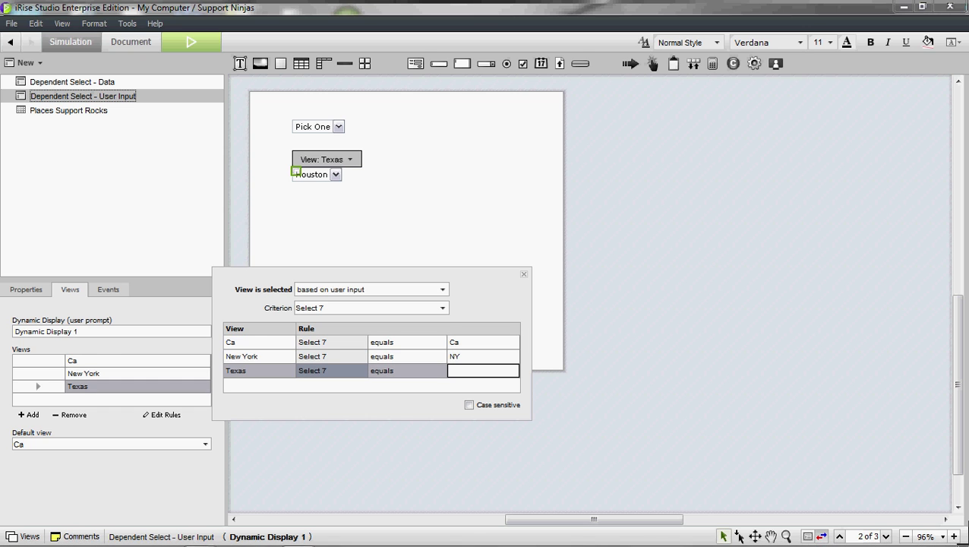
text(TX)
key(Return)
Correct the Ca view's rule value to CA and close the view rules.
click(483, 343)
key(BackSpace)
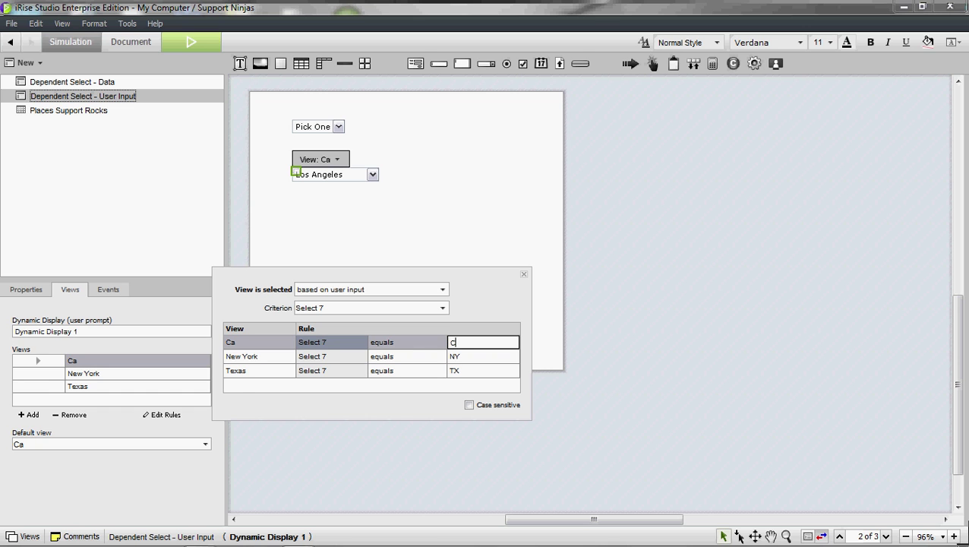
text(A)
key(Return)
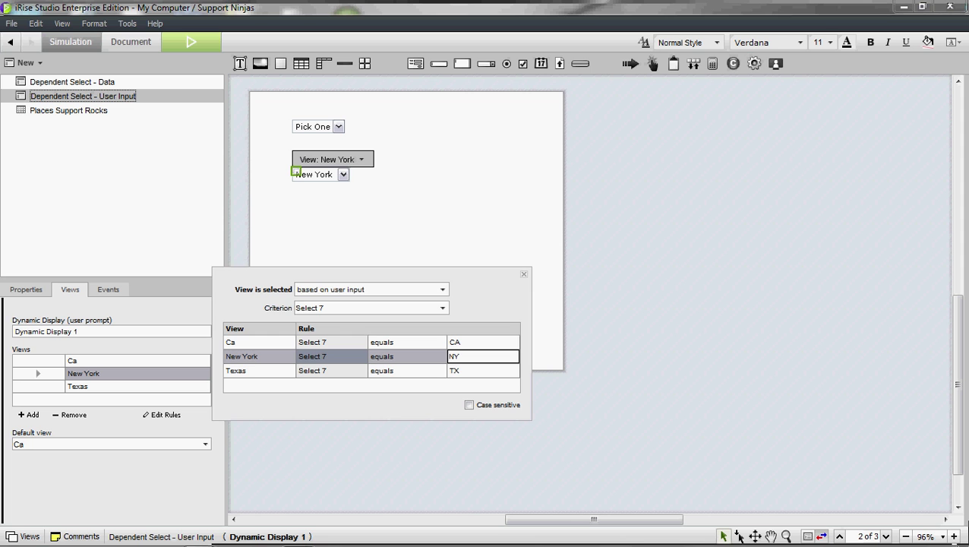
click(523, 274)
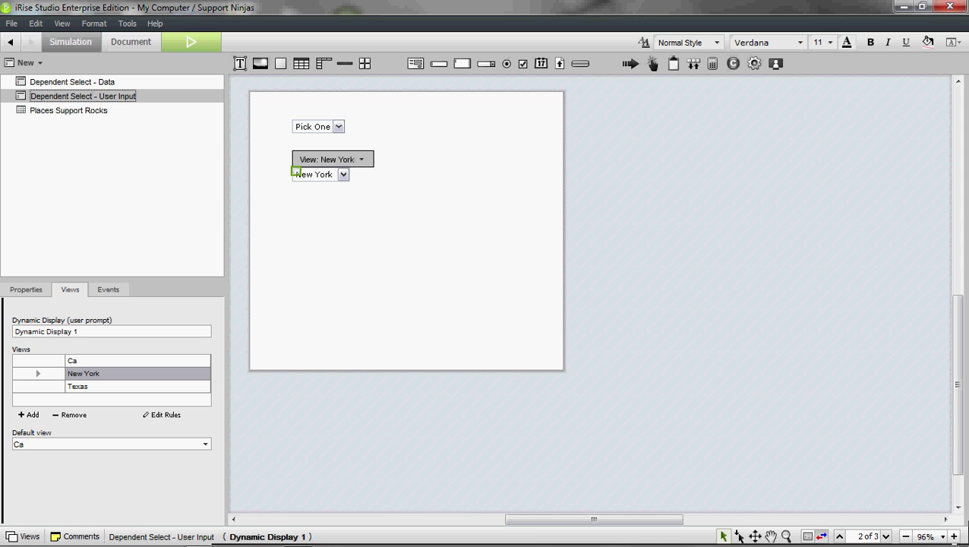
Run the simulation in the browser, choose CA in the state list and check the cities offered in the lower list.
click(192, 41)
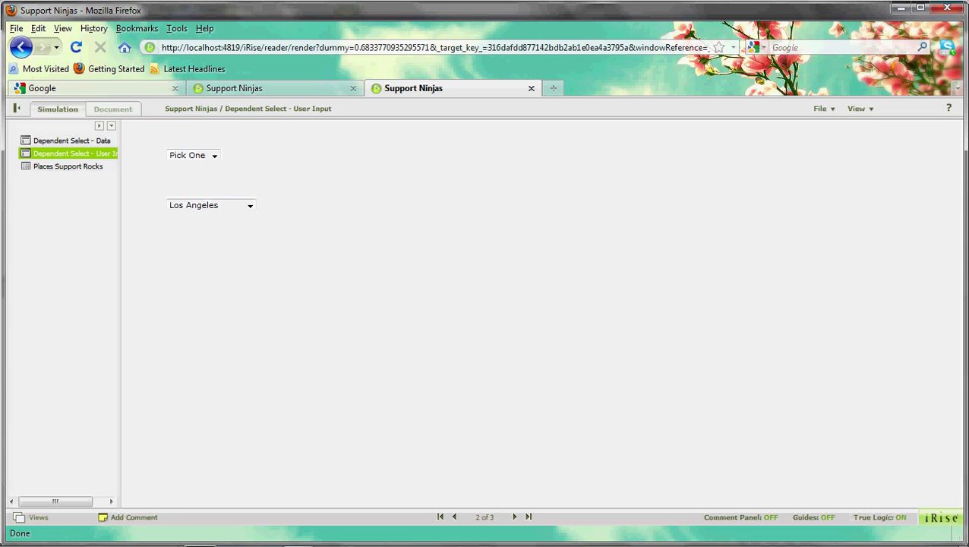
click(214, 156)
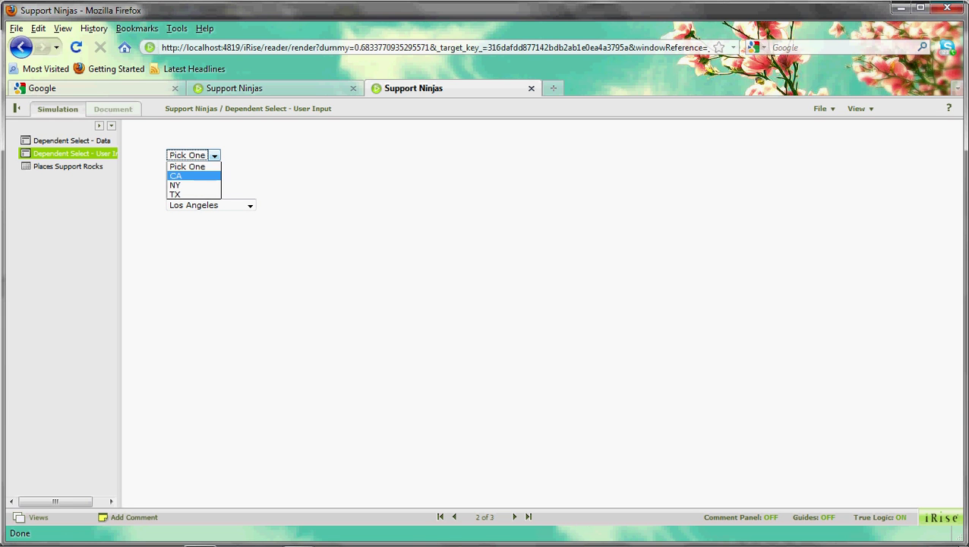
key(Return)
key(Tab)
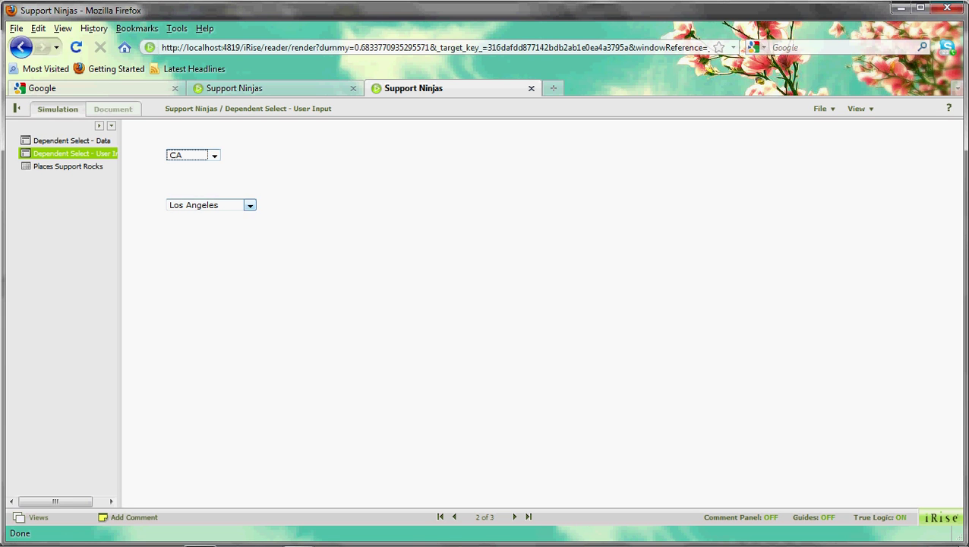
key(alt+Down)
key(Down)
key(Down)
key(Up)
key(Up)
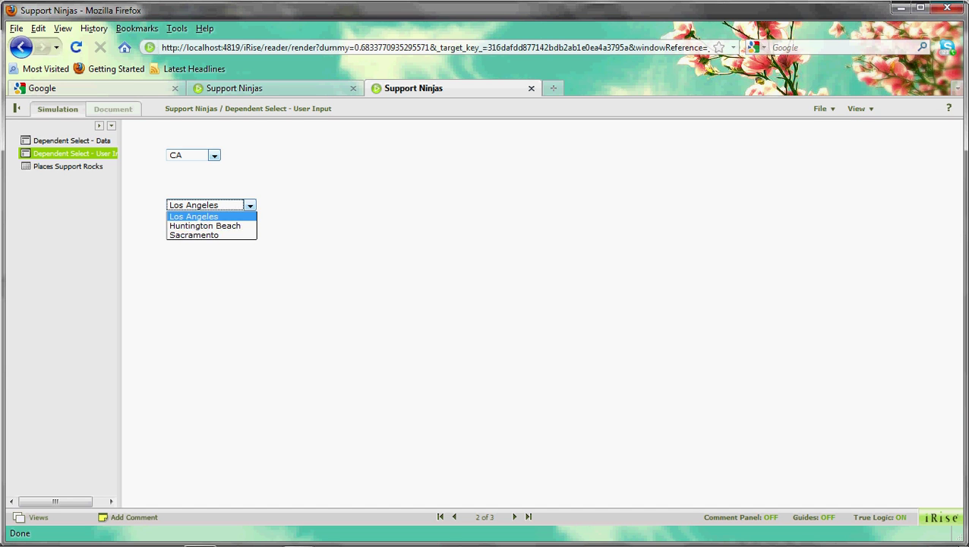
Choose NY in the simulated state list and check the cities offered in the lower list.
key(Return)
key(shift+Tab)
key(alt+Down)
key(Down)
key(Return)
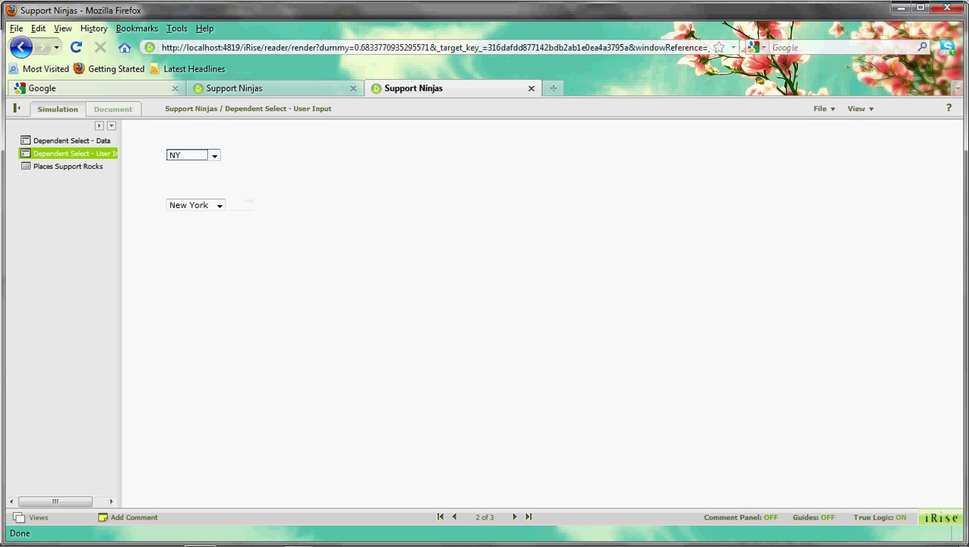
key(Tab)
key(alt+Down)
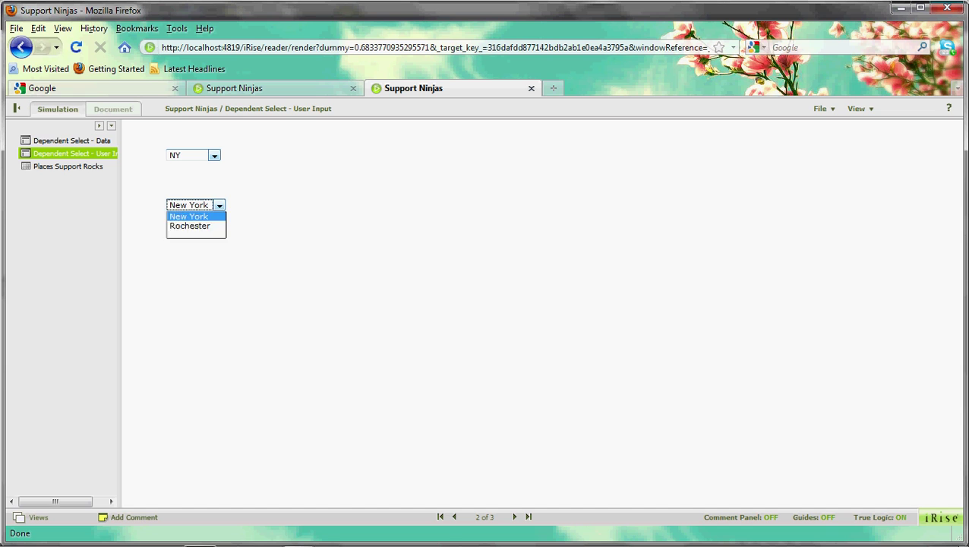
Choose TX in the simulated state list, check the cities offered, and return to iRise Studio.
key(Return)
key(shift+Tab)
key(alt+Down)
key(Down)
key(Return)
key(Tab)
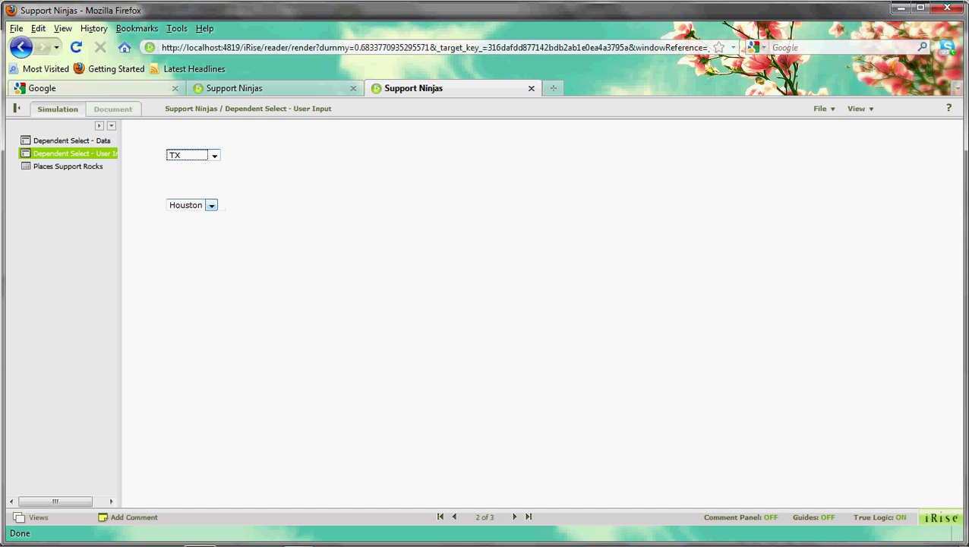
key(alt+Down)
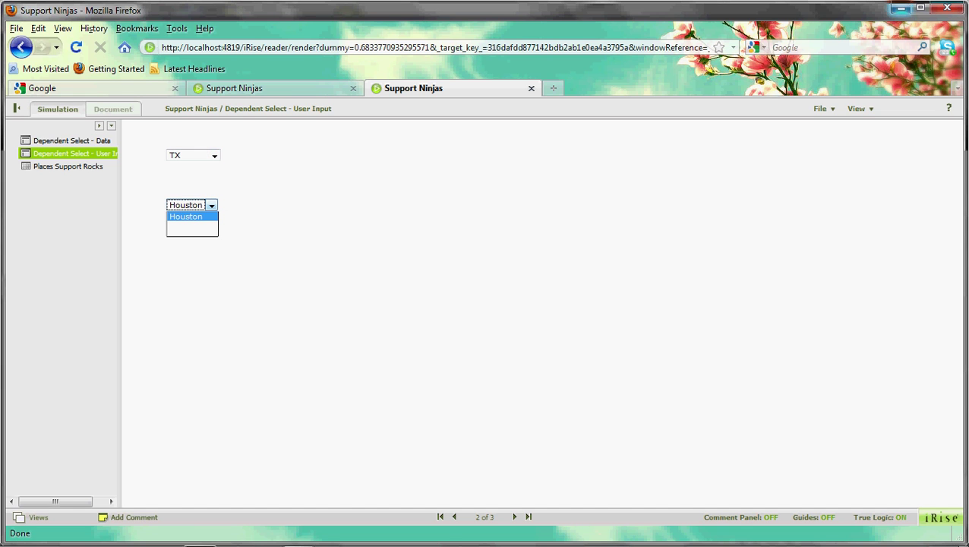
key(Return)
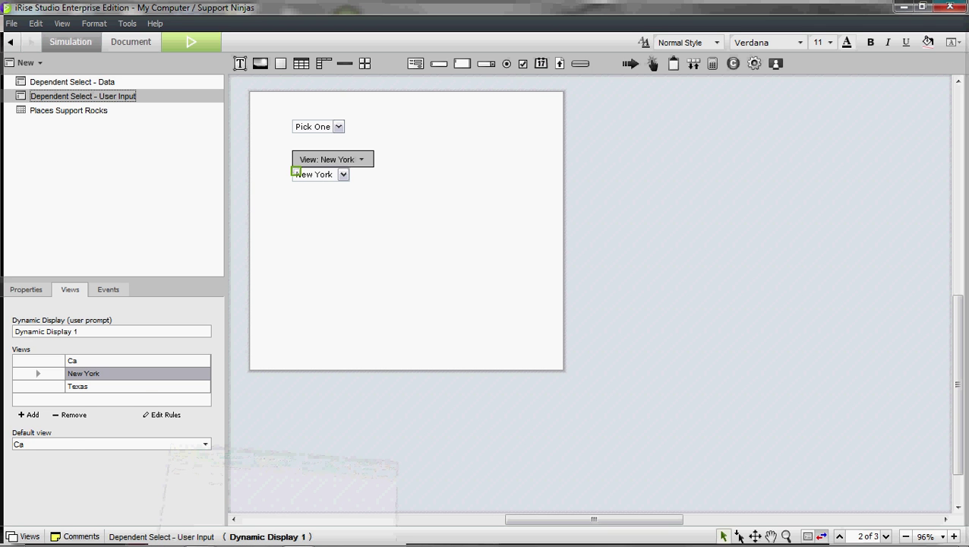
Add a new empty view to the lower select list's dynamic display.
click(298, 174)
click(333, 159)
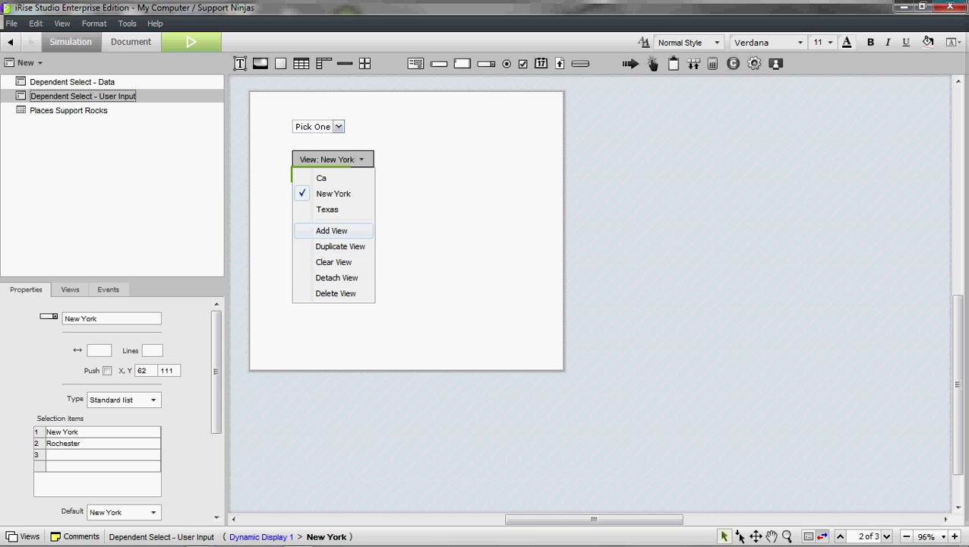
click(332, 231)
click(425, 202)
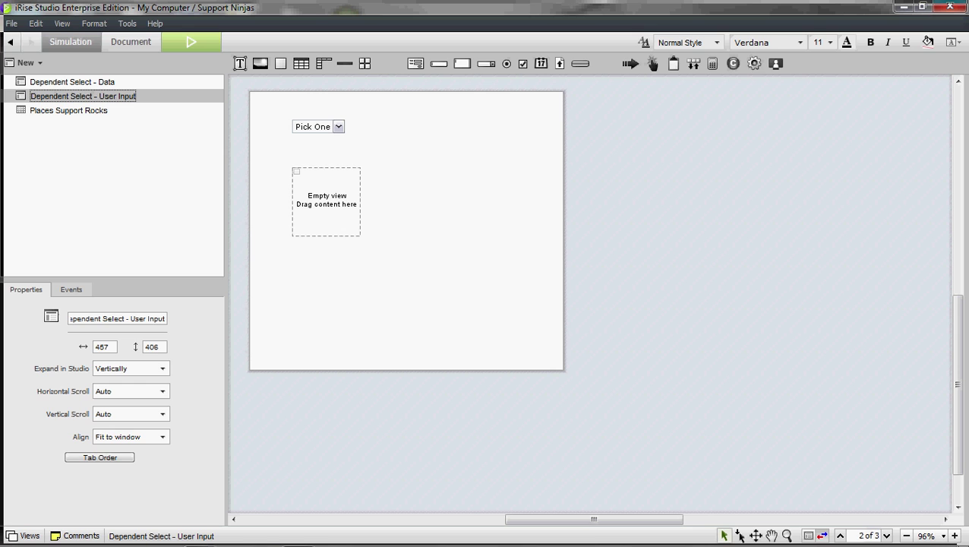
Set the dynamic display's default view to Empty View.
click(296, 171)
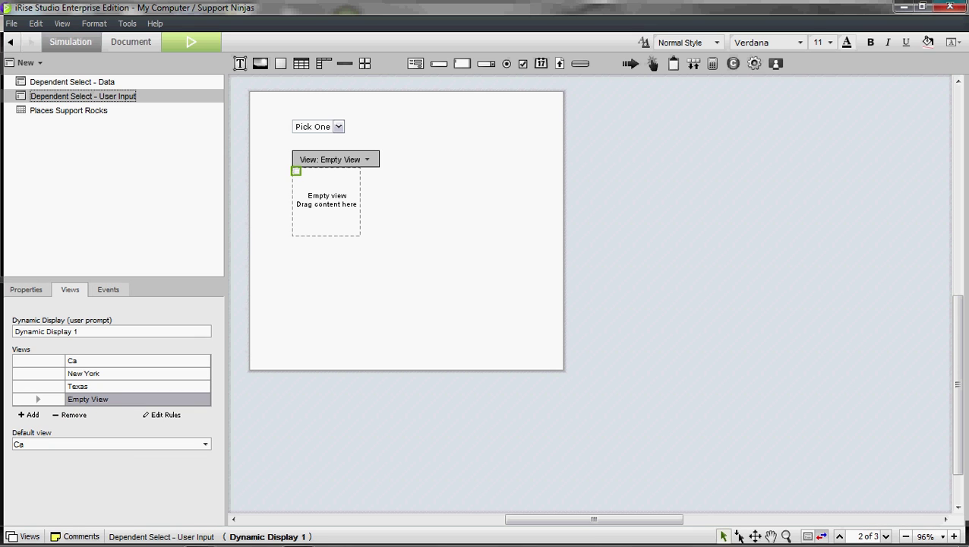
click(205, 444)
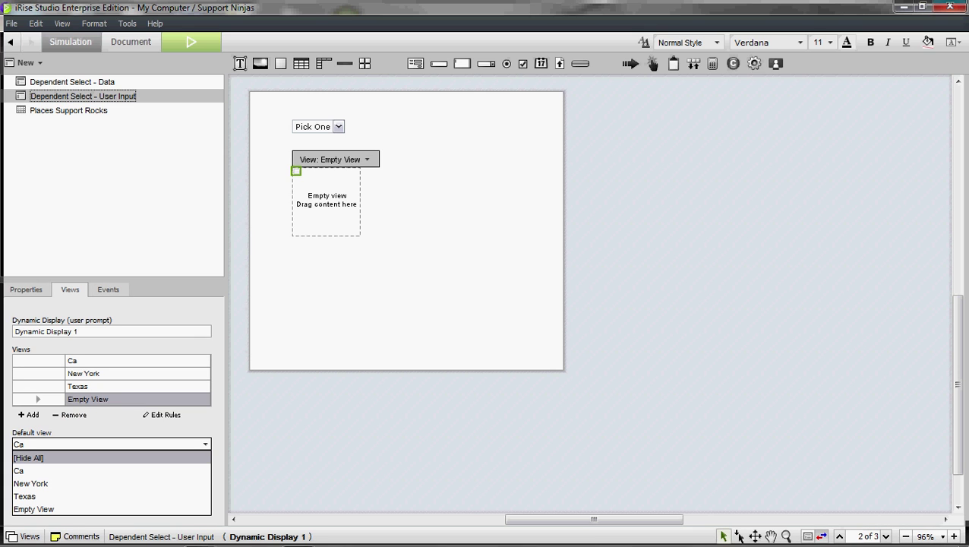
click(34, 509)
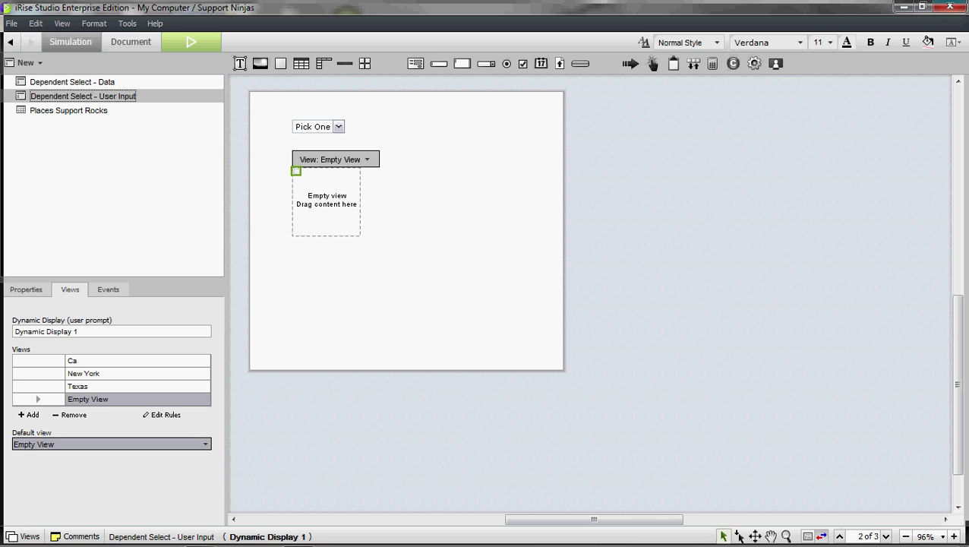
Run the simulation again, choose CA in the state list and pick Los Angeles in the city list.
click(191, 41)
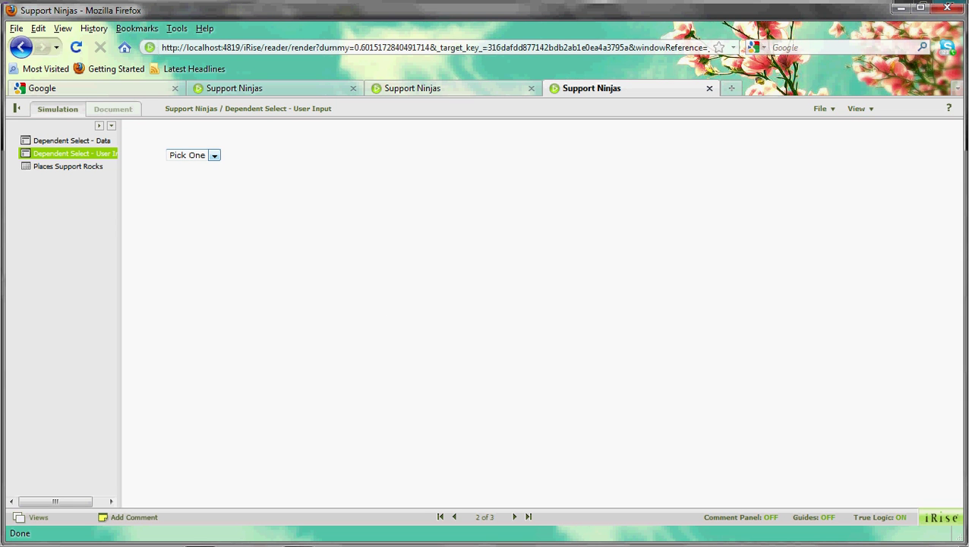
click(214, 156)
click(190, 175)
click(250, 206)
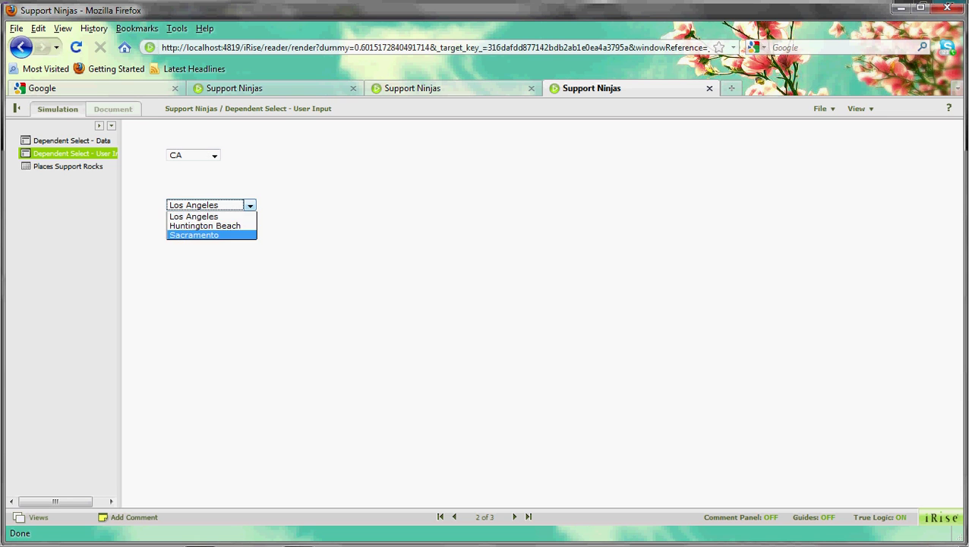
click(193, 215)
Test NY and TX in the simulated state list, pick Houston for TX, and return to iRise Studio.
click(193, 155)
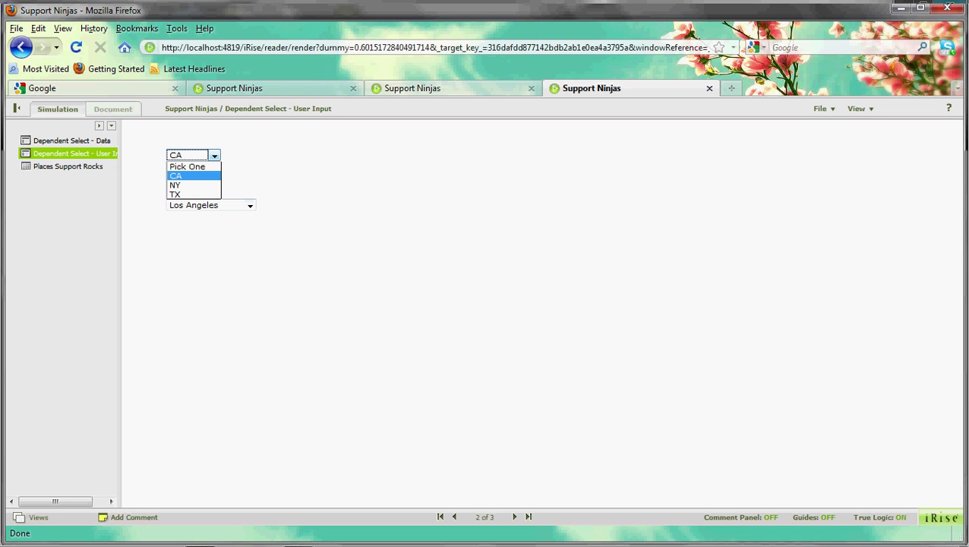
click(186, 184)
click(214, 155)
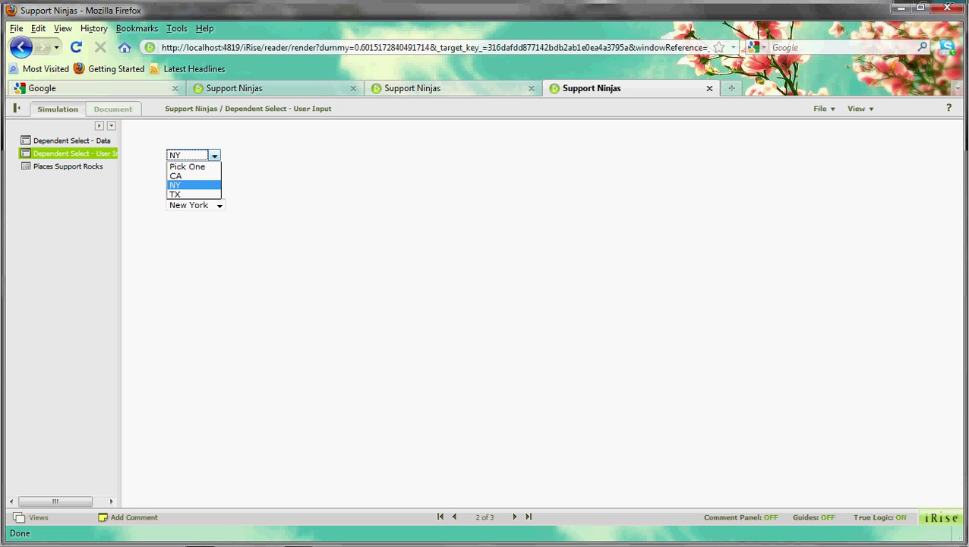
click(186, 194)
click(212, 205)
click(191, 215)
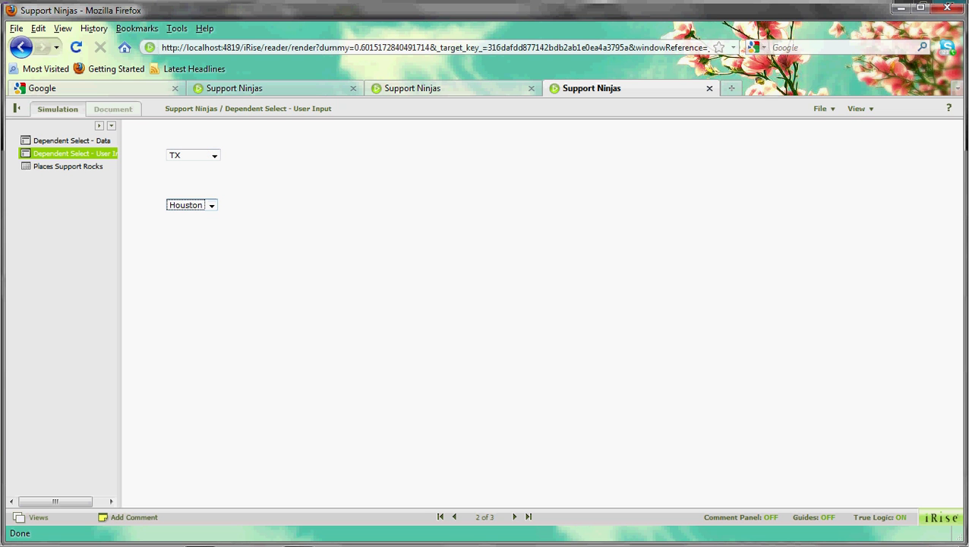
click(901, 8)
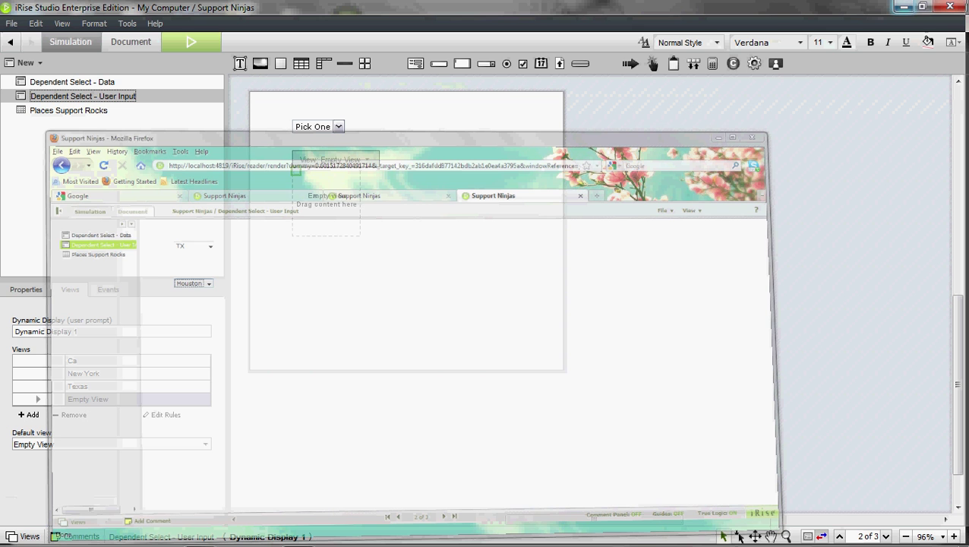